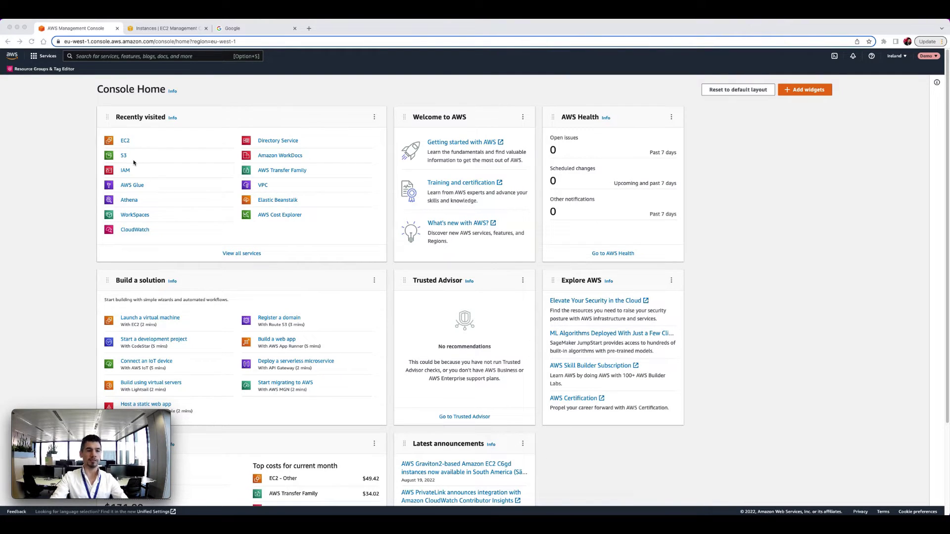
# Search the console's services for s3 and open the S3 service
pyautogui.click(135, 54)
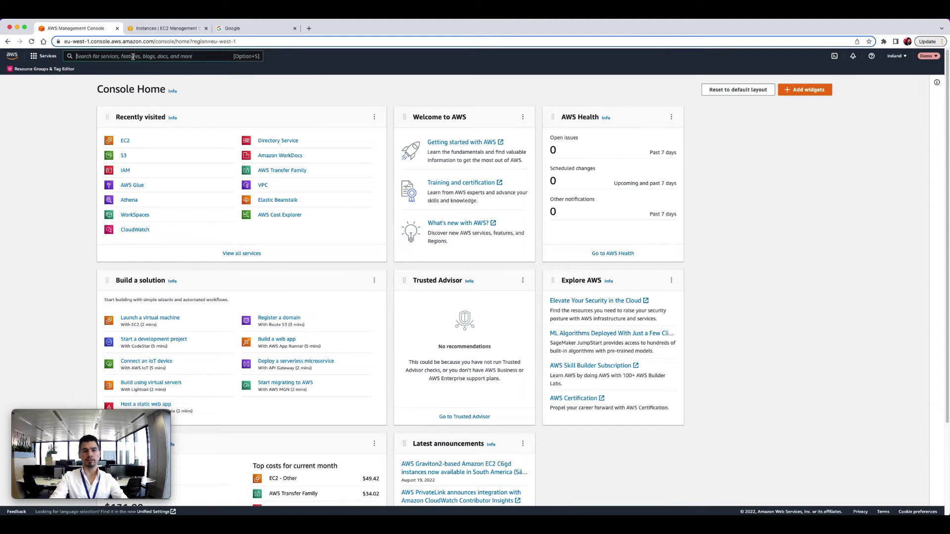
pyautogui.write('s3')
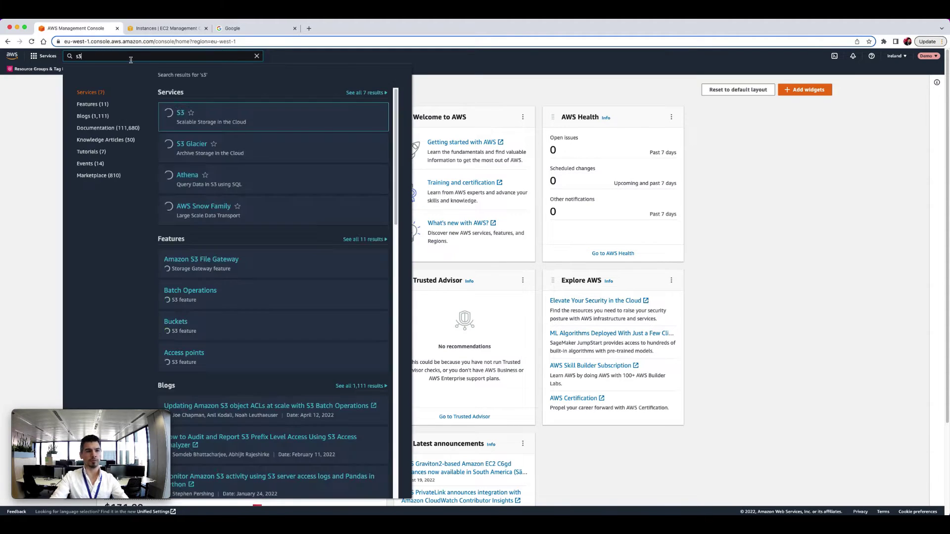
pyautogui.click(179, 114)
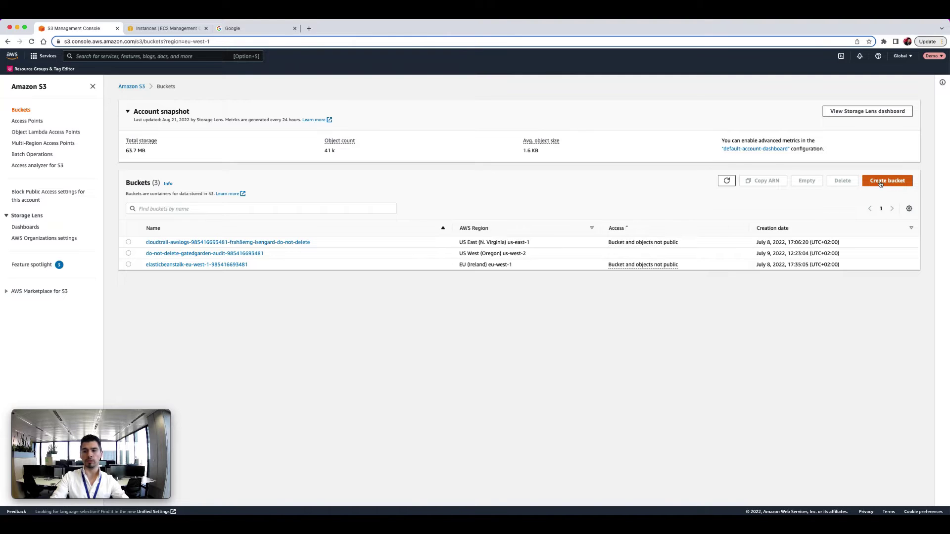
# Start creating a new bucket and name it spain-videos-autoscaling-demo
pyautogui.click(880, 182)
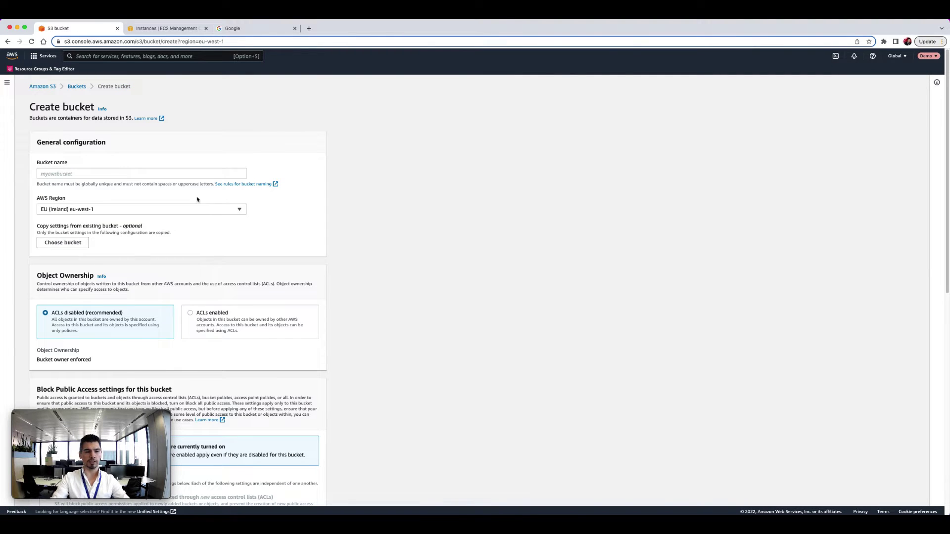
pyautogui.click(71, 174)
pyautogui.rightClick(73, 174)
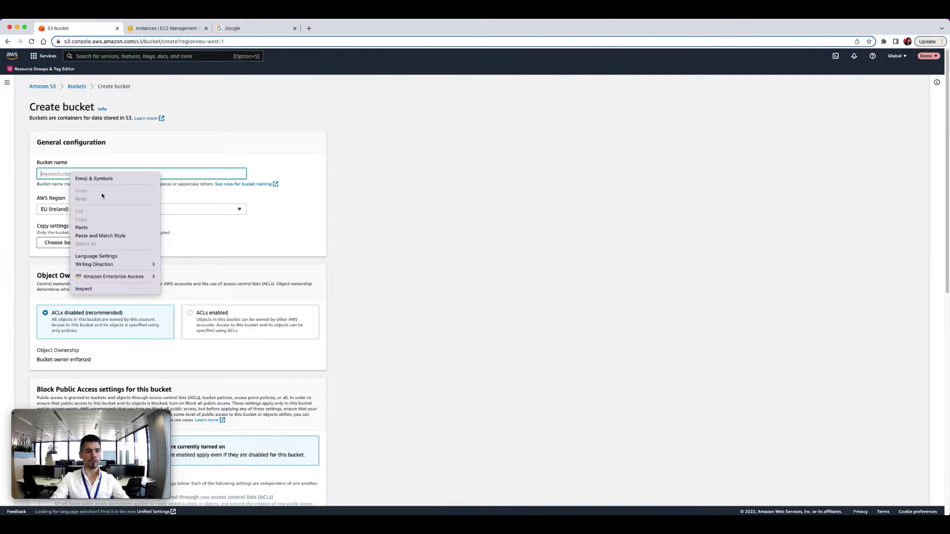
pyautogui.click(103, 228)
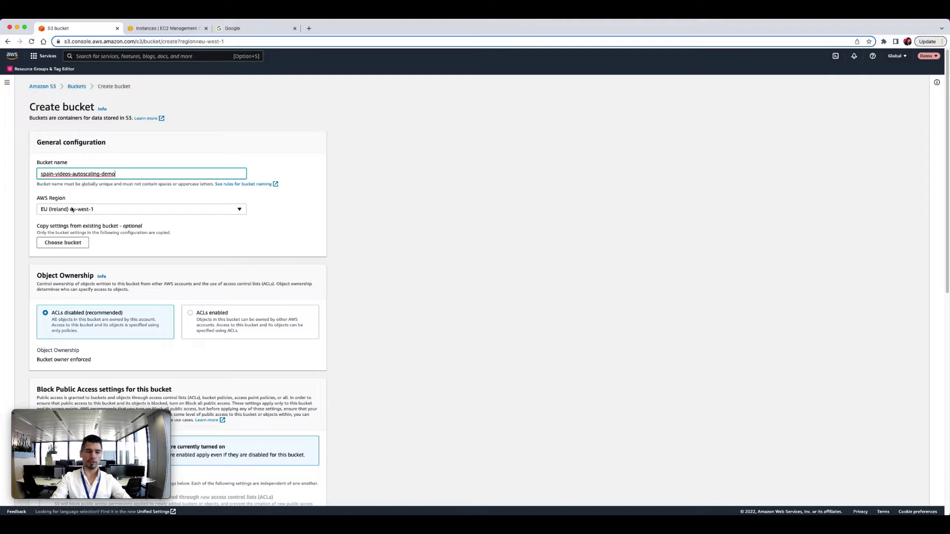
# Enable versioning for the bucket and create it with the other settings left at their defaults
pyautogui.scroll(-5, 65, 208)
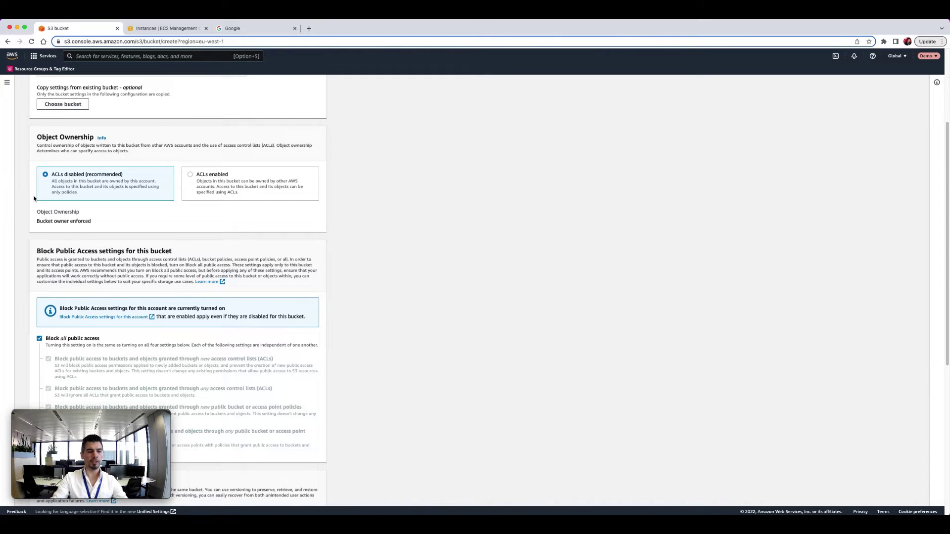
pyautogui.scroll(-3, 99, 178)
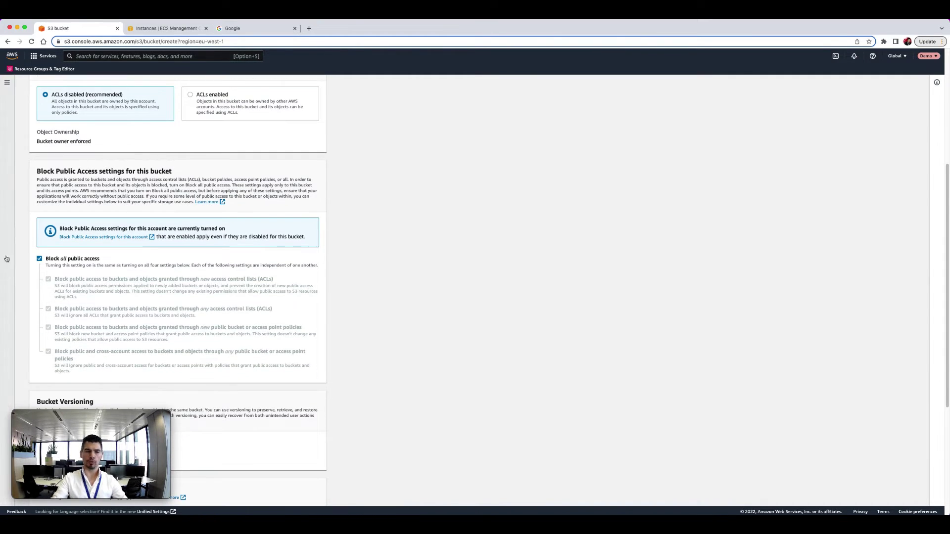
pyautogui.scroll(-2, 108, 237)
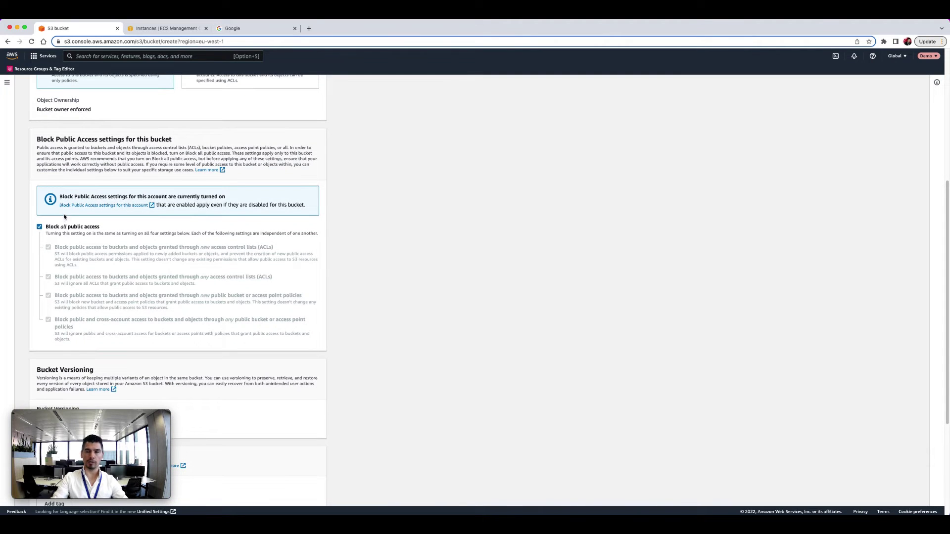
pyautogui.scroll(-5, 61, 229)
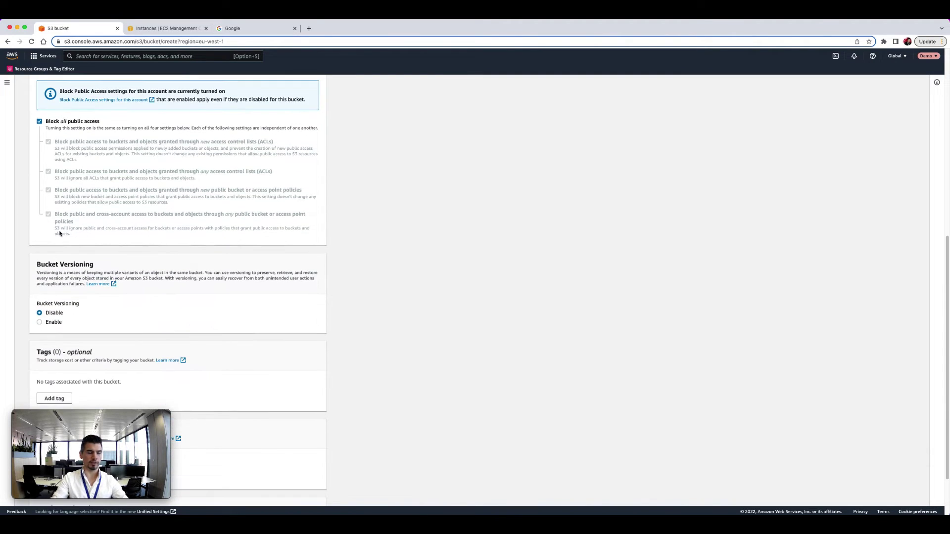
pyautogui.scroll(-2, 50, 247)
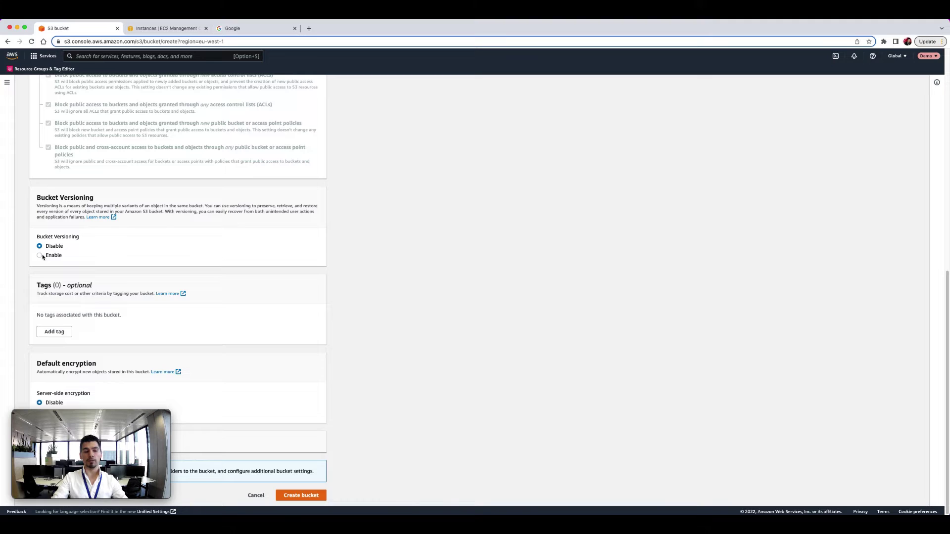
pyautogui.click(40, 256)
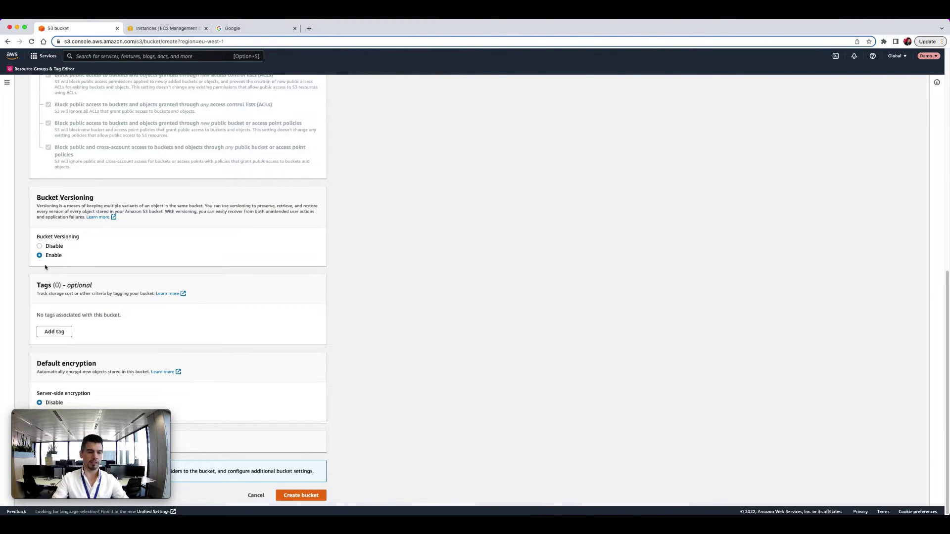
pyautogui.scroll(-1, 35, 269)
pyautogui.scroll(-1, 34, 270)
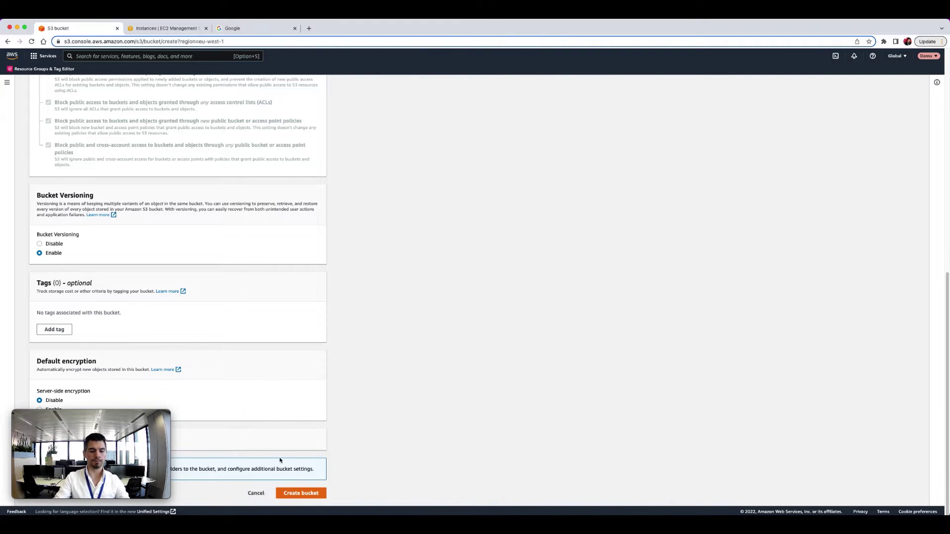
pyautogui.click(295, 492)
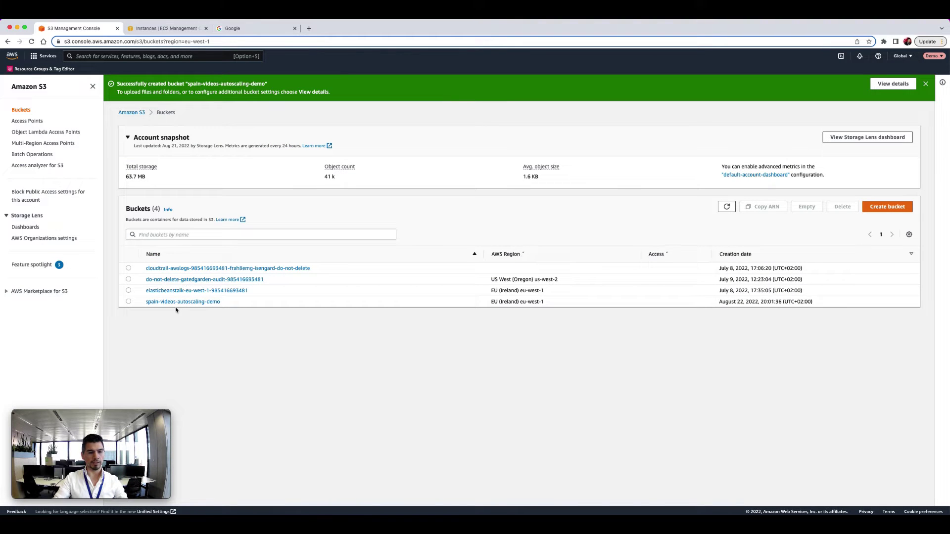
# Create a folder named installers inside the spain-videos-autoscaling-demo bucket
pyautogui.click(180, 301)
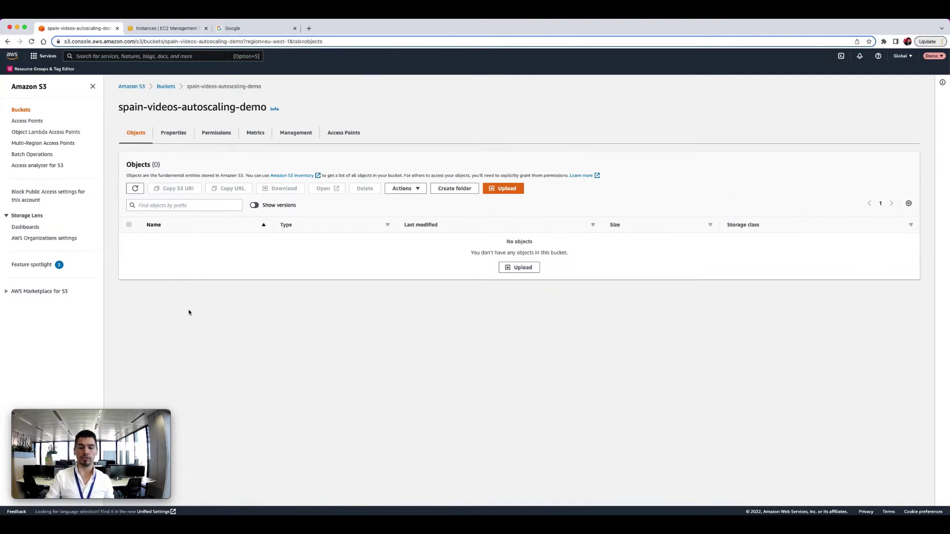
pyautogui.click(454, 189)
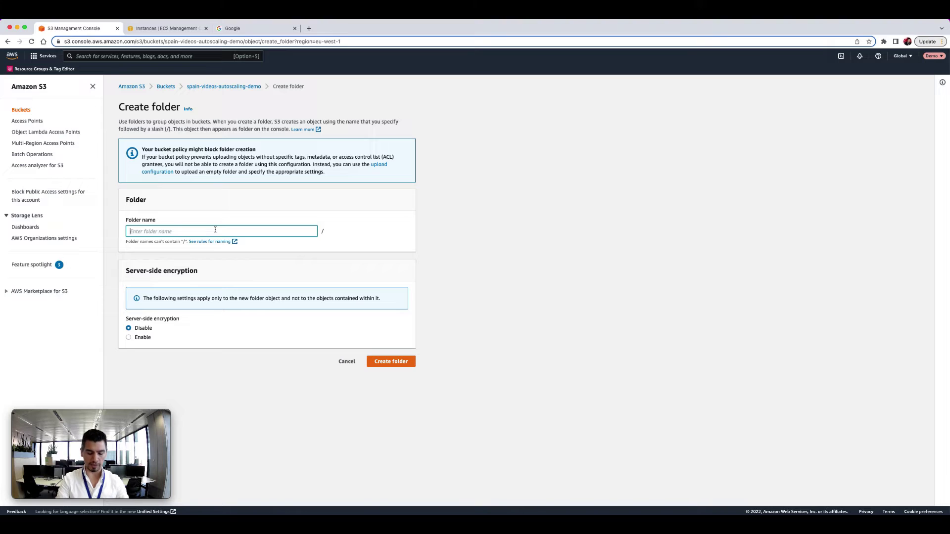
pyautogui.write('installer')
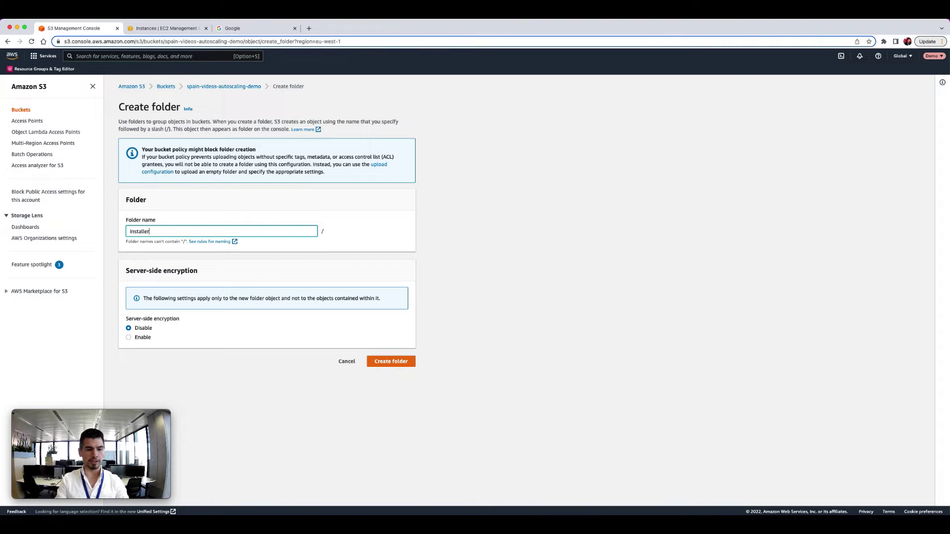
pyautogui.click(386, 362)
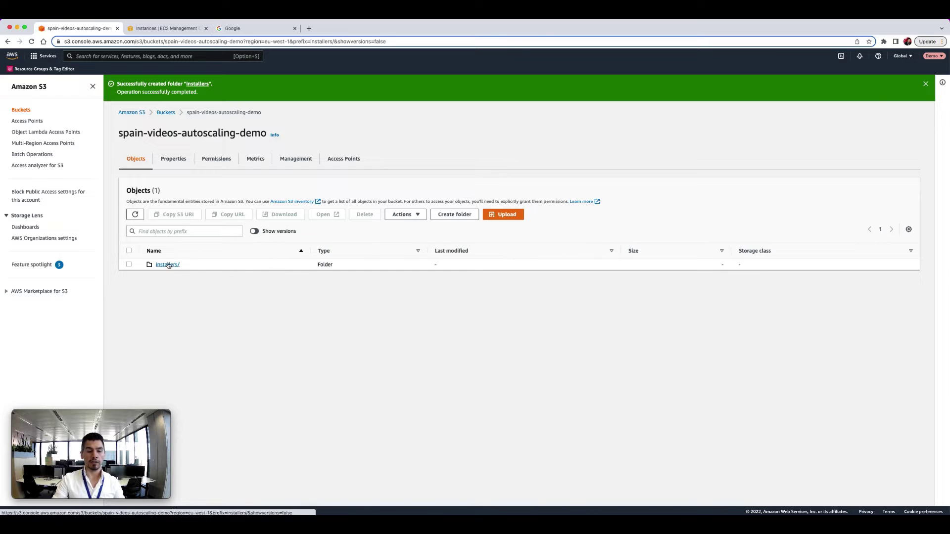
# Upload apache-tomcat.tar.gz, tomcat.service, tomcat_install.sh and tomcat_manager.conf from the local tomcat-installer folder into the bucket's installers folder
pyautogui.click(165, 264)
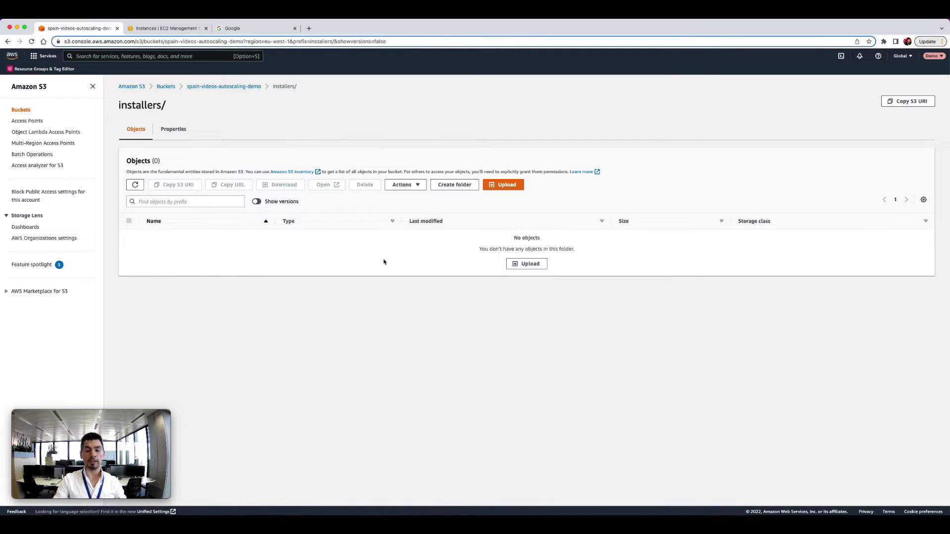
pyautogui.click(496, 189)
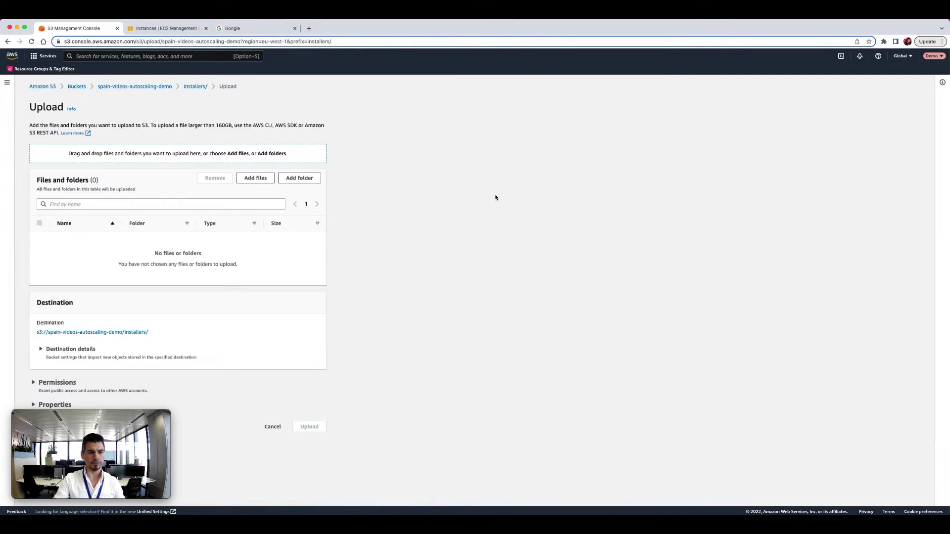
pyautogui.click(265, 180)
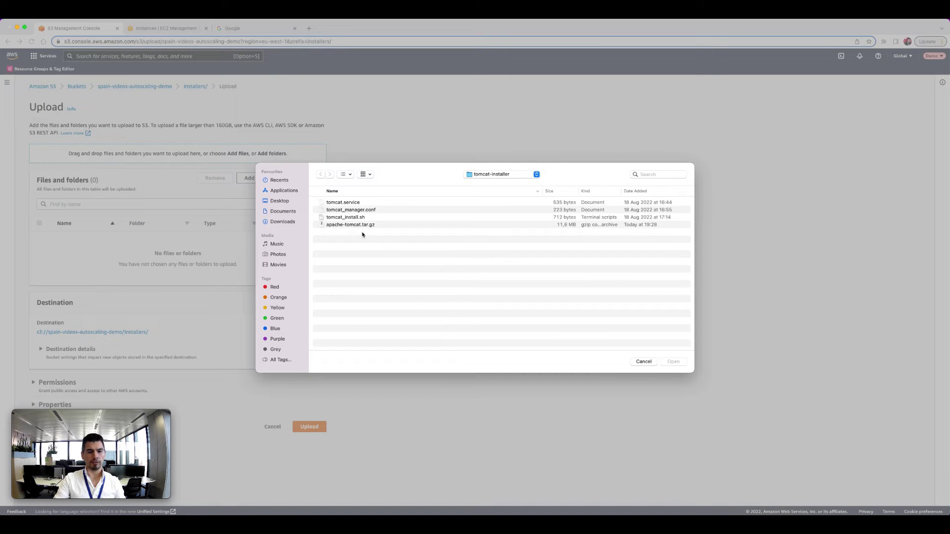
pyautogui.click(360, 225)
pyautogui.keyDown('shift'); pyautogui.click(350, 218); pyautogui.keyUp('shift')
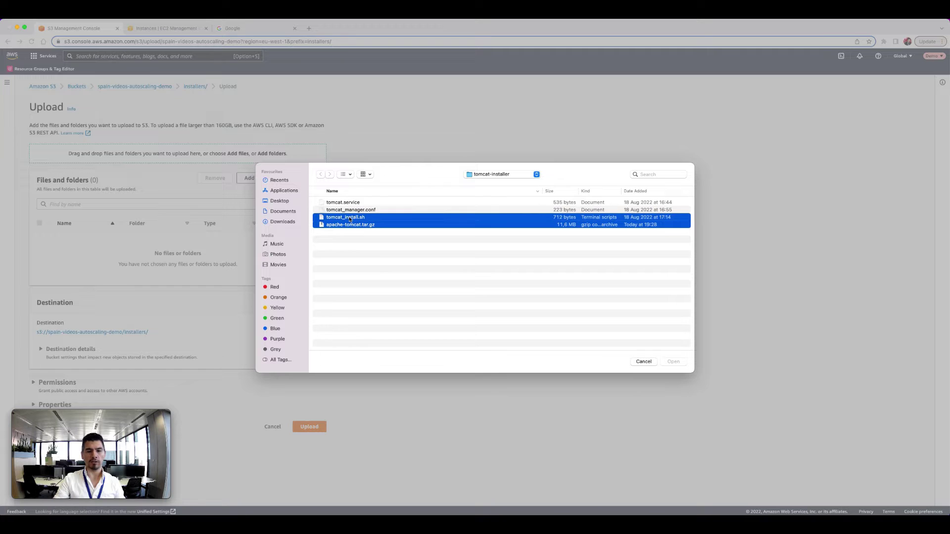
pyautogui.hotkey('shift', 'Up')
pyautogui.hotkey('shift', 'Up')
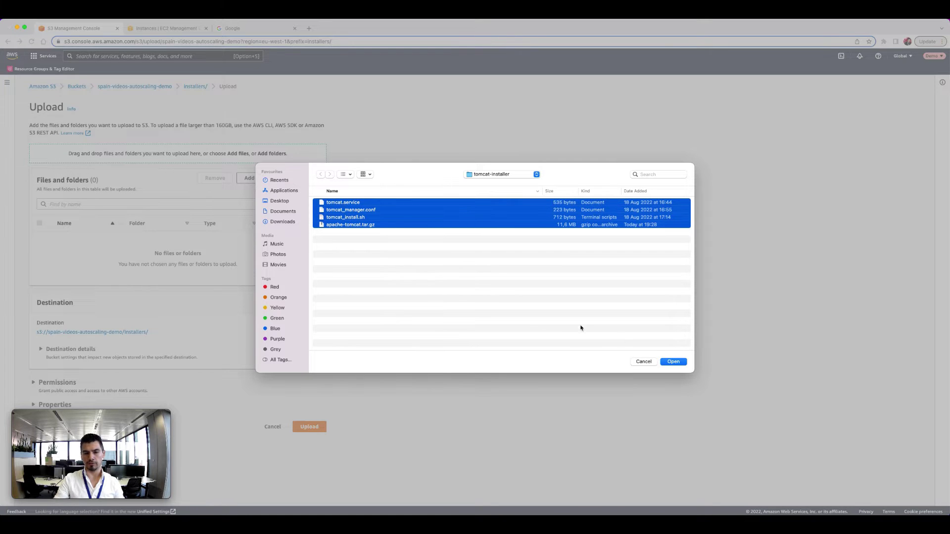
pyautogui.click(680, 364)
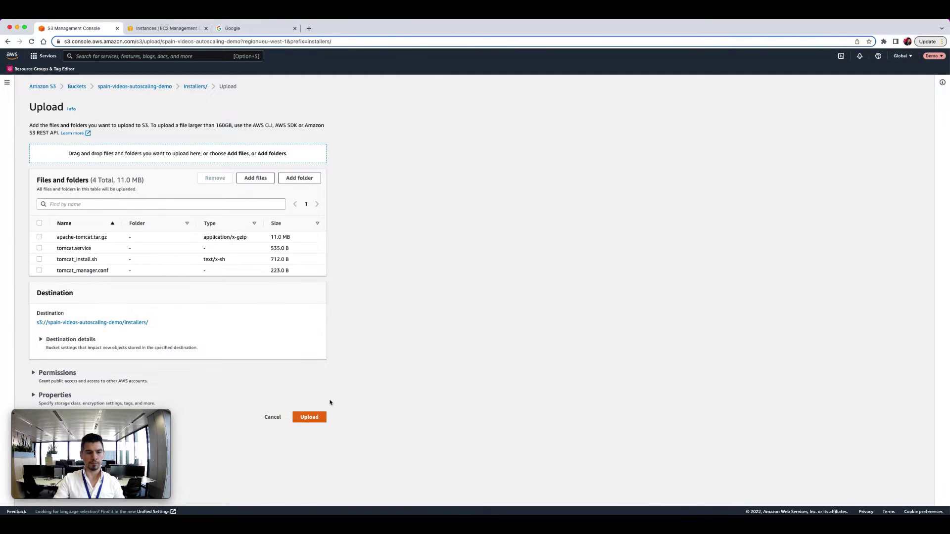
pyautogui.click(322, 419)
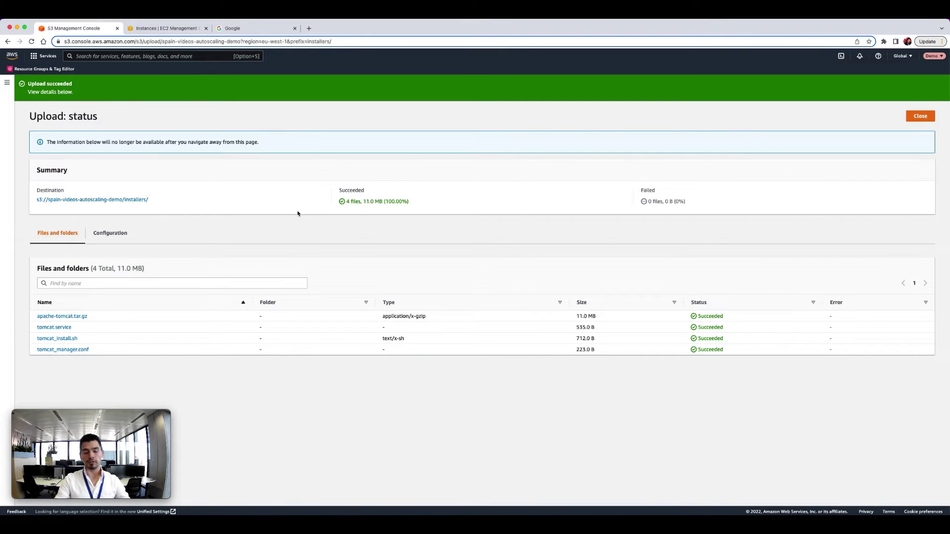
# Search for ec2, open the EC2 service in a new browser tab and switch to it
pyautogui.click(125, 56)
pyautogui.write('ec2')
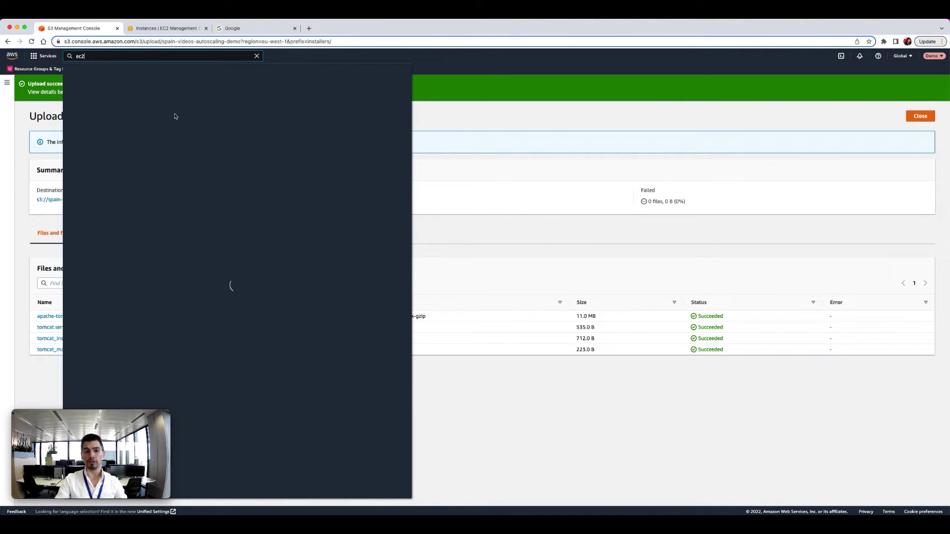
pyautogui.rightClick(181, 117)
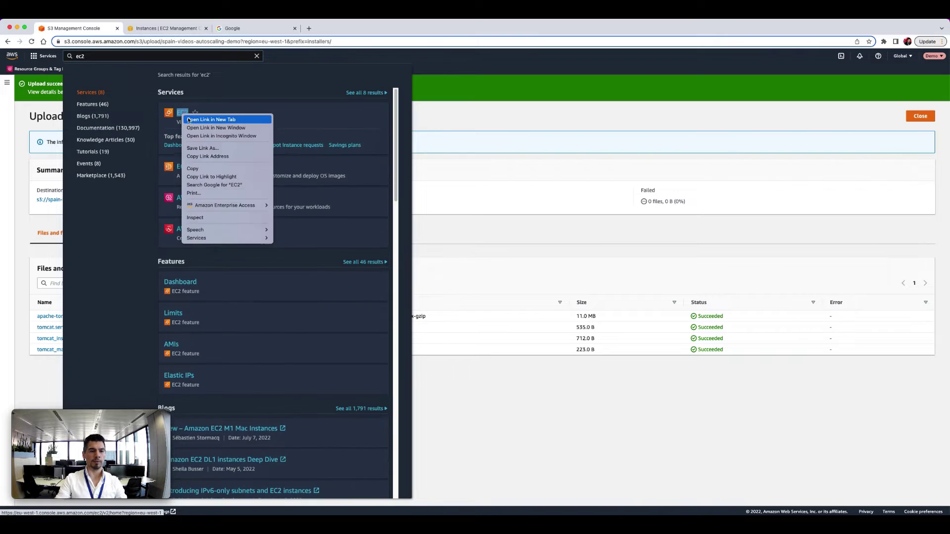
pyautogui.click(208, 122)
pyautogui.click(157, 29)
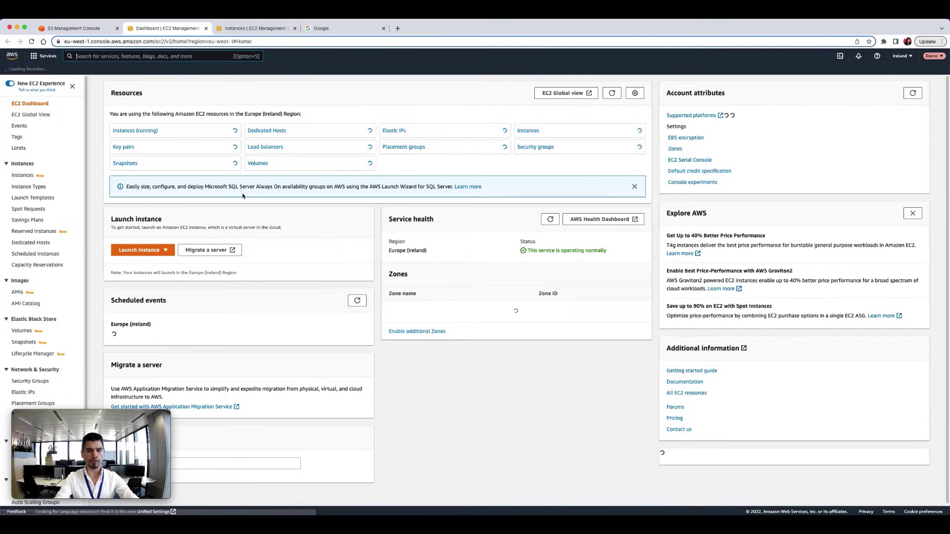
# Start launching a new EC2 instance without a template and name it tomcat101
pyautogui.click(166, 251)
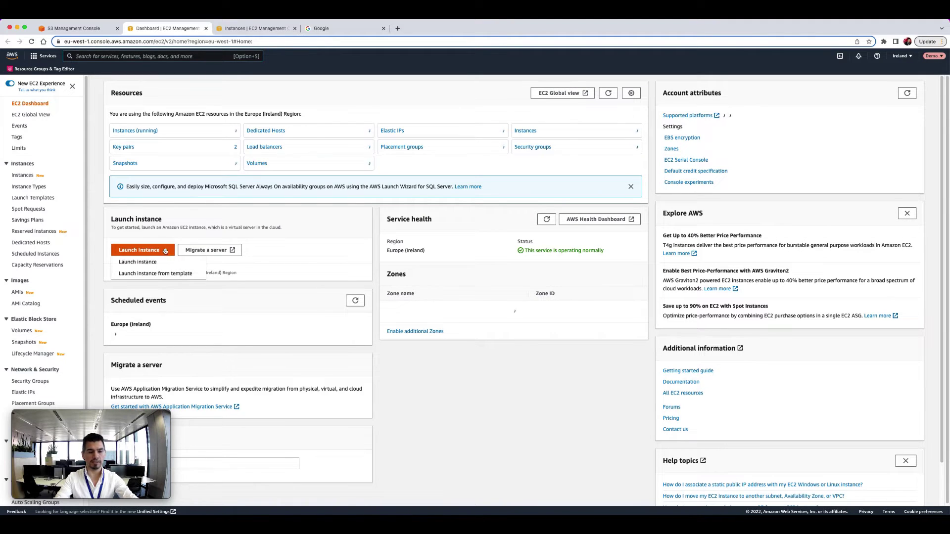
pyautogui.click(139, 263)
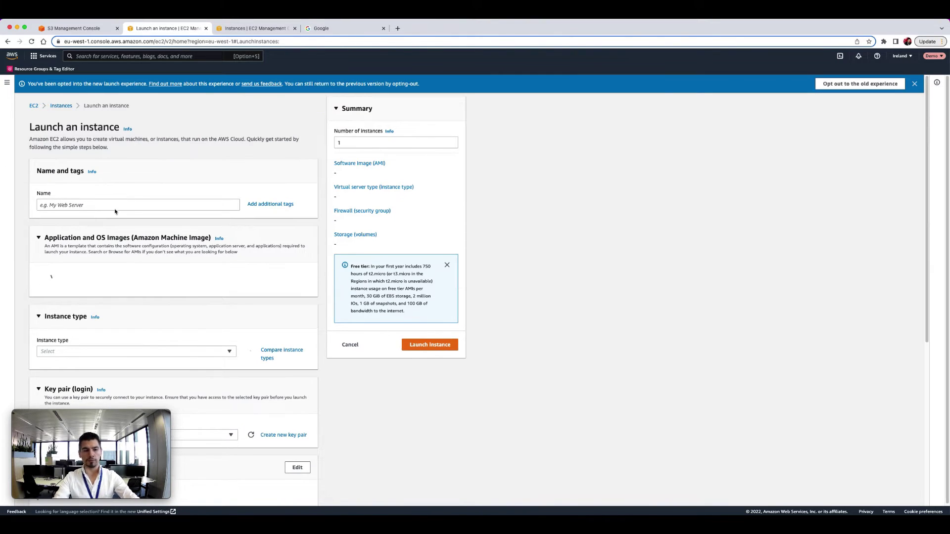
pyautogui.click(130, 204)
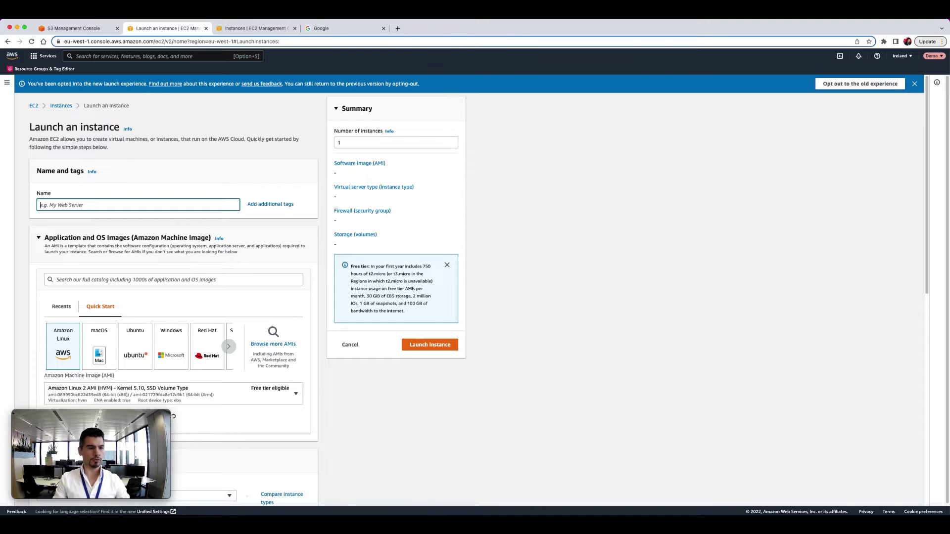
pyautogui.write('tomcat101')
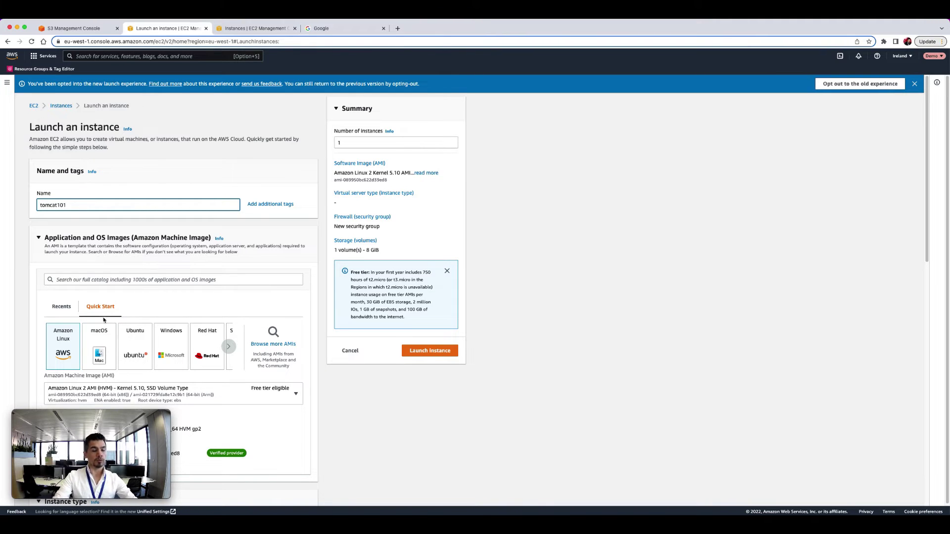
# Keep the Amazon Linux 2 AMI (HVM) - Kernel 5.10 image and choose keyvideo as the instance's login key pair
pyautogui.scroll(-3, 43, 310)
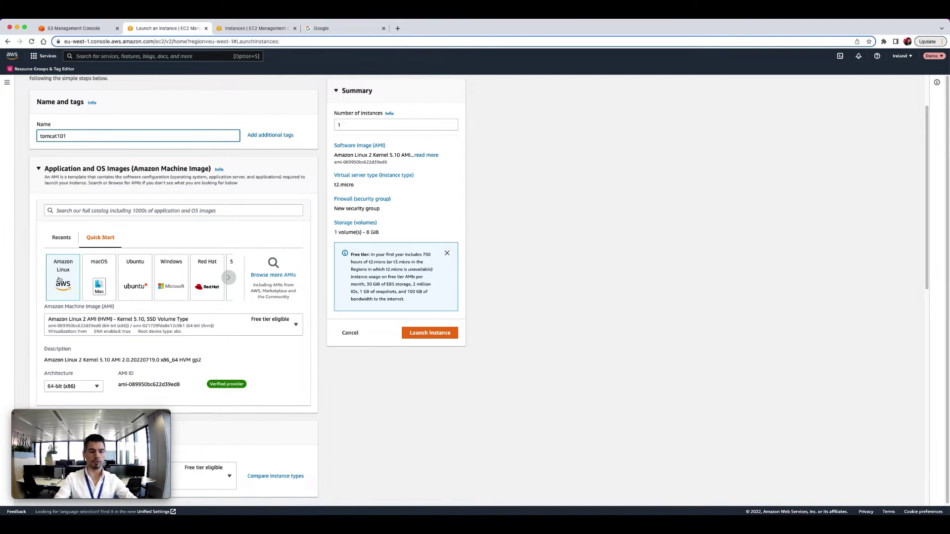
pyautogui.scroll(-2, 59, 280)
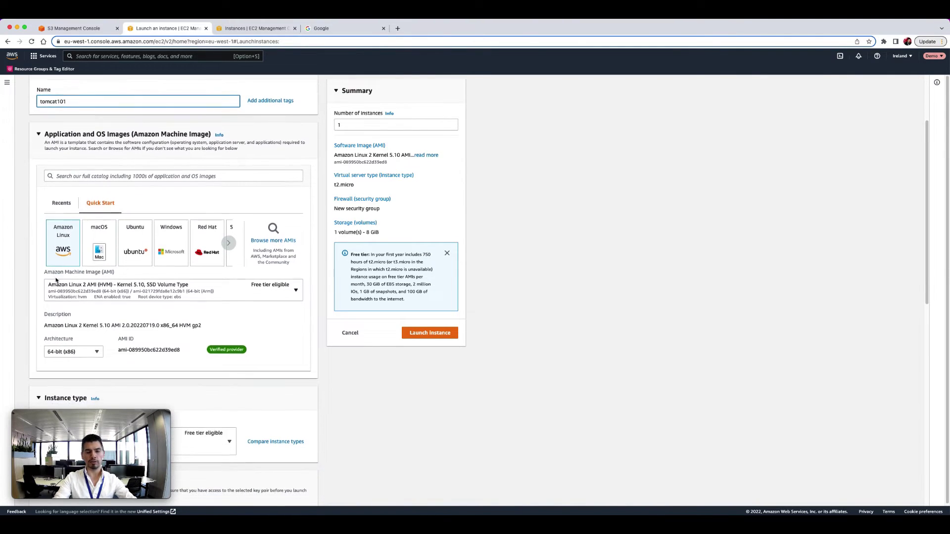
pyautogui.click(149, 287)
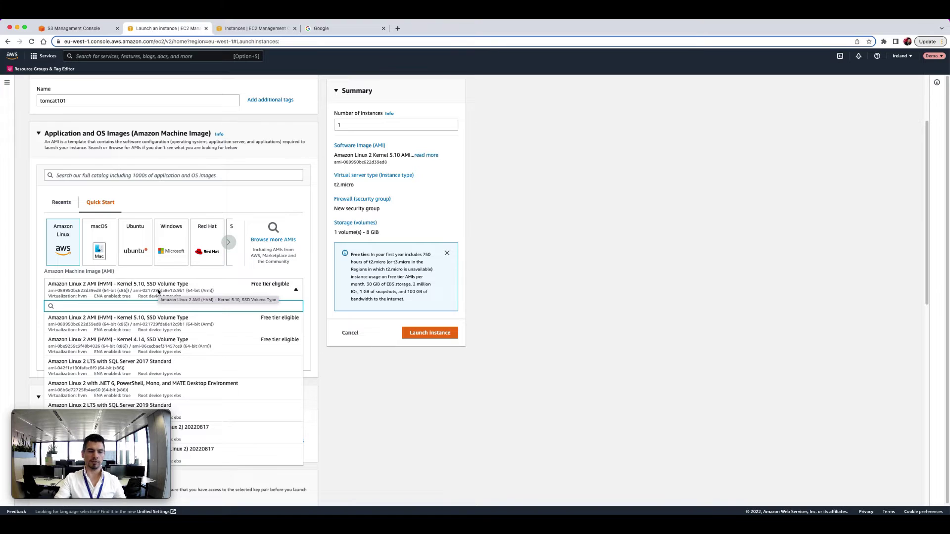
pyautogui.click(158, 291)
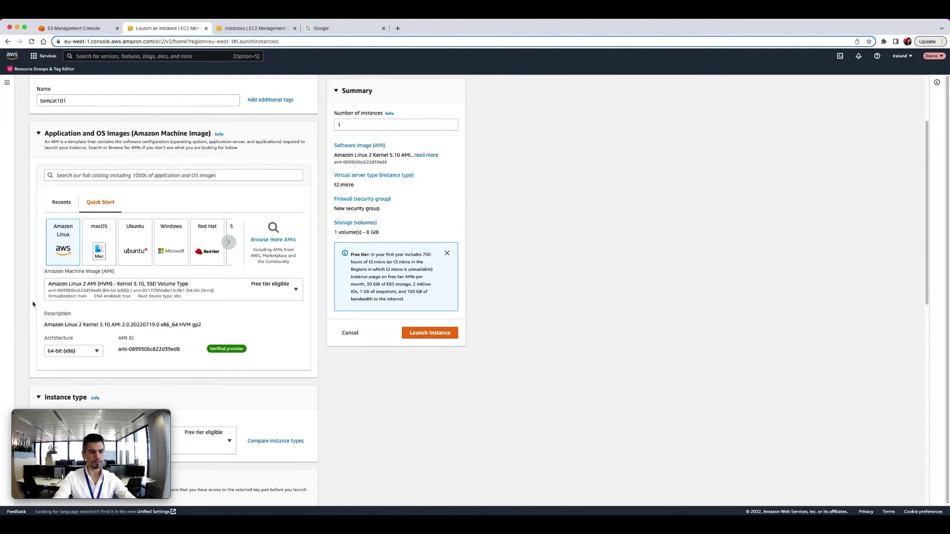
pyautogui.scroll(-3, 34, 303)
pyautogui.scroll(-3, 38, 299)
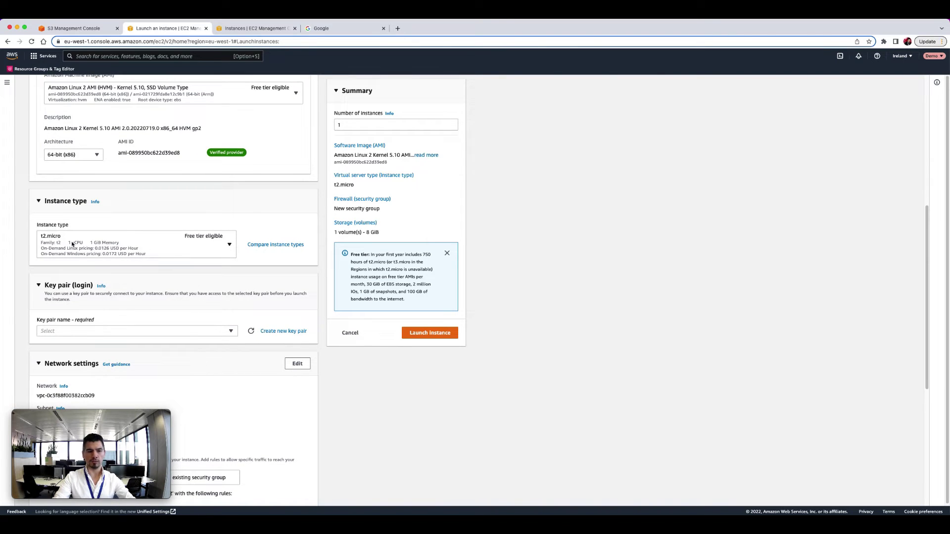
pyautogui.scroll(-2, 59, 277)
pyautogui.click(58, 293)
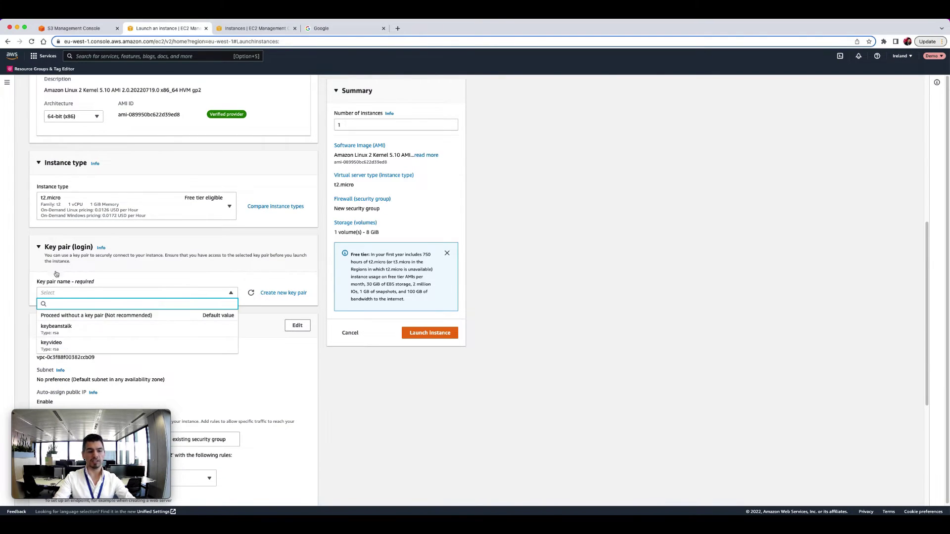
pyautogui.click(54, 344)
# Edit the network settings to place the instance in the vpc01 VPC and the subnet-pub-1 subnet
pyautogui.scroll(-3, 30, 309)
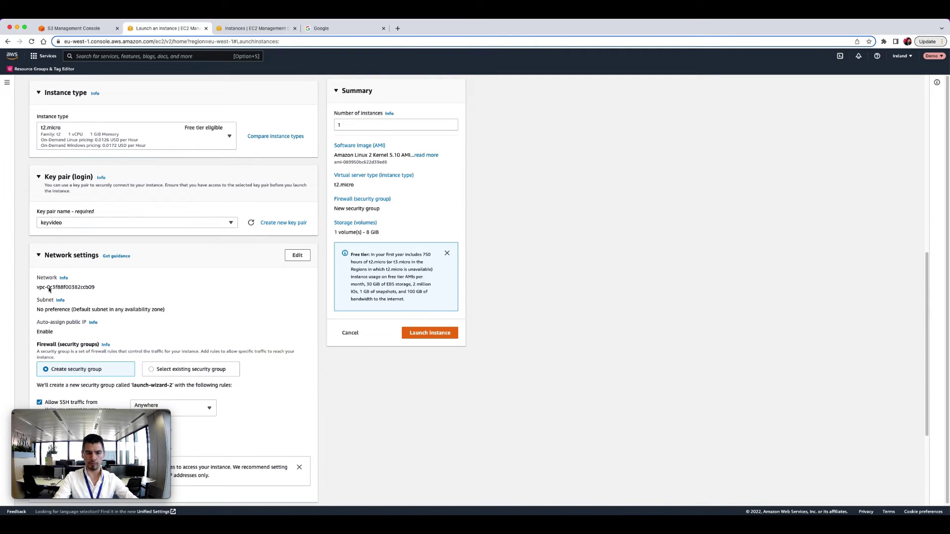
pyautogui.scroll(-1, 88, 270)
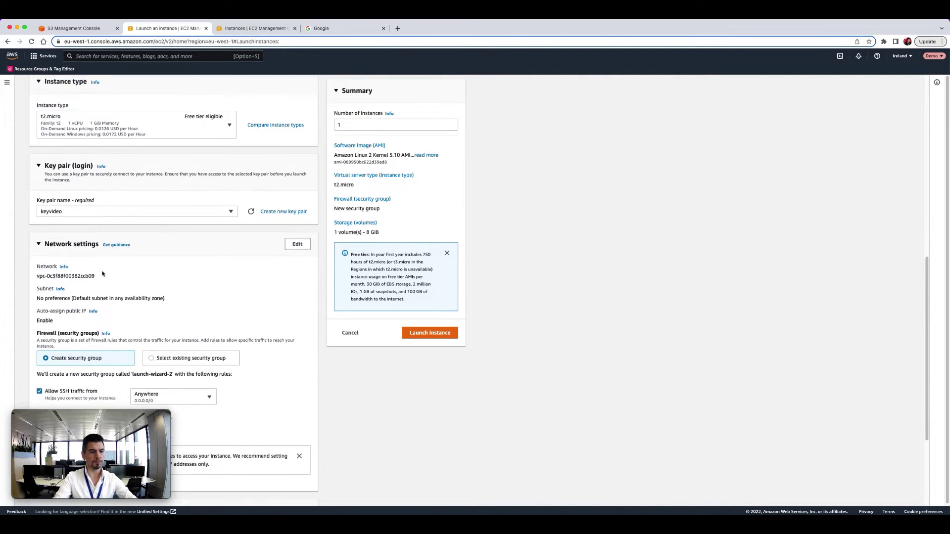
pyautogui.click(297, 231)
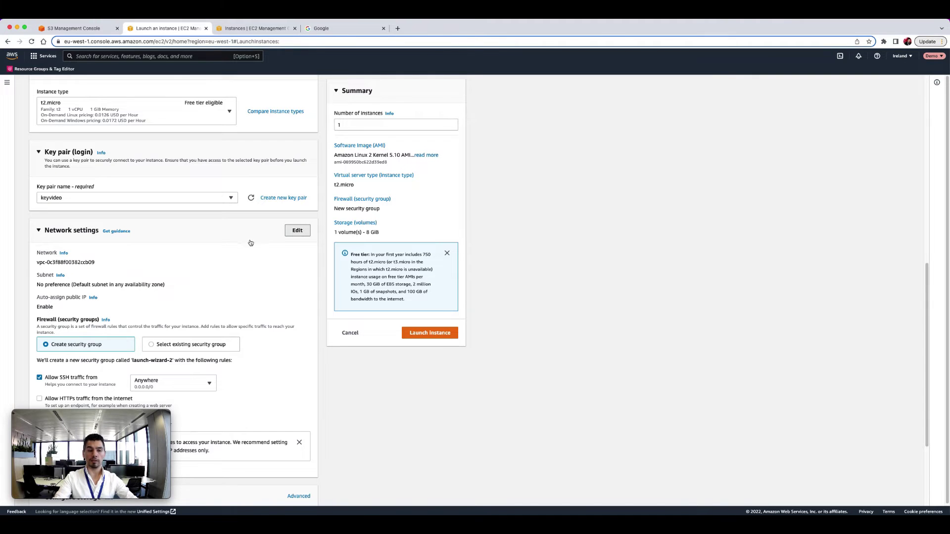
pyautogui.click(125, 265)
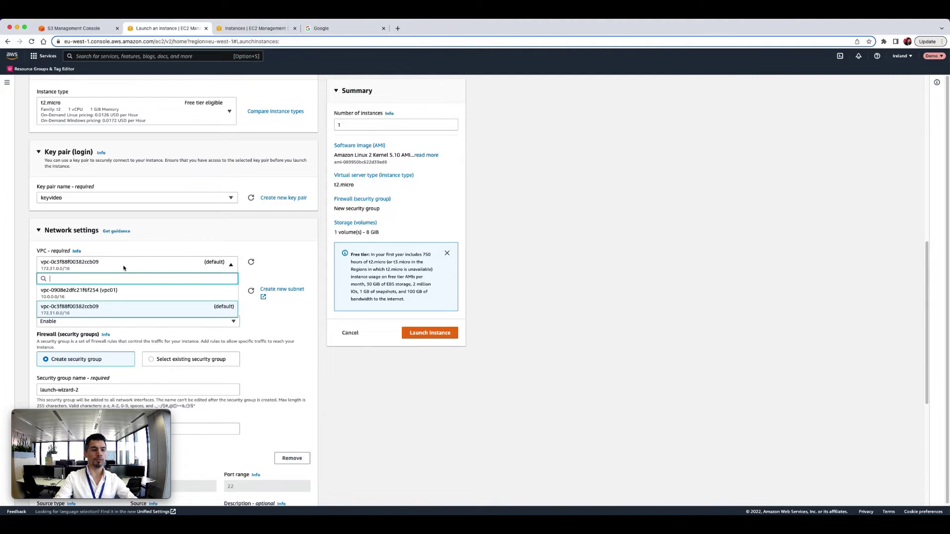
pyautogui.click(109, 297)
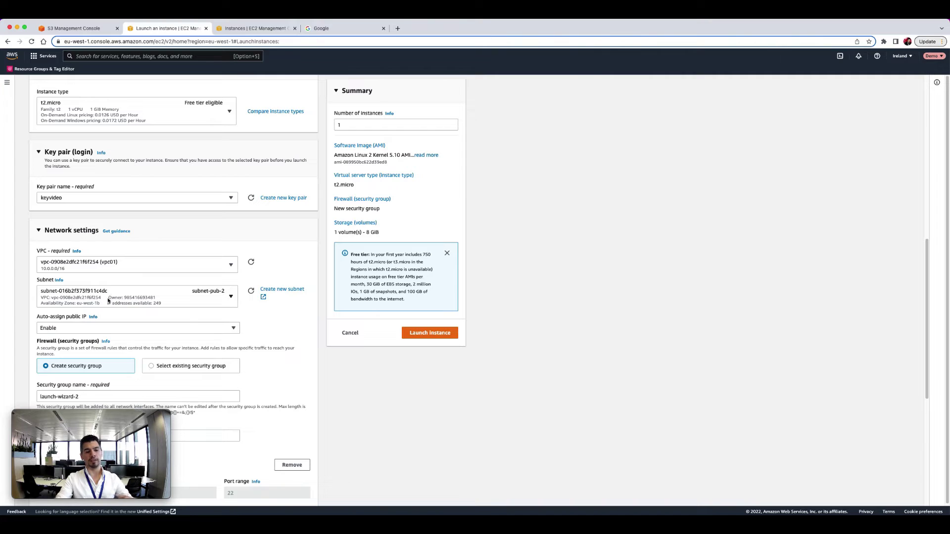
pyautogui.click(108, 300)
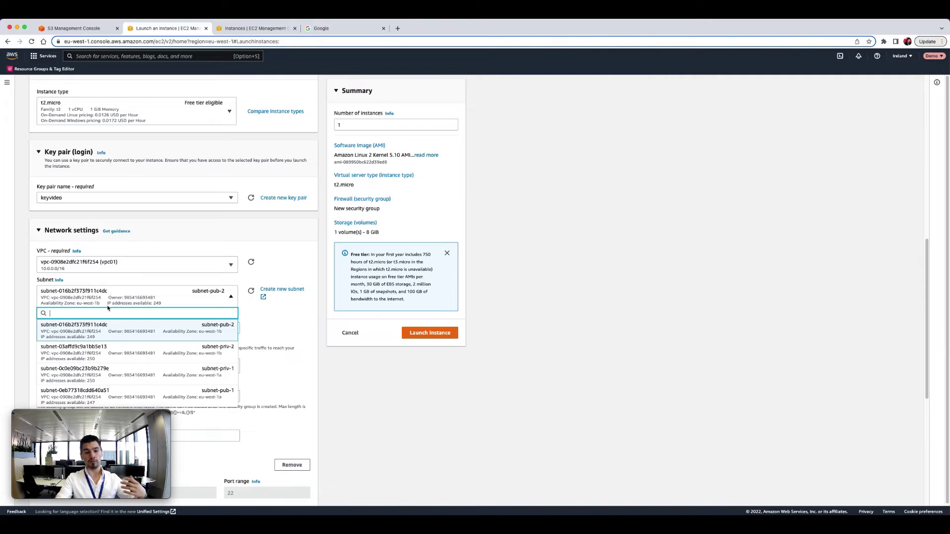
pyautogui.click(197, 396)
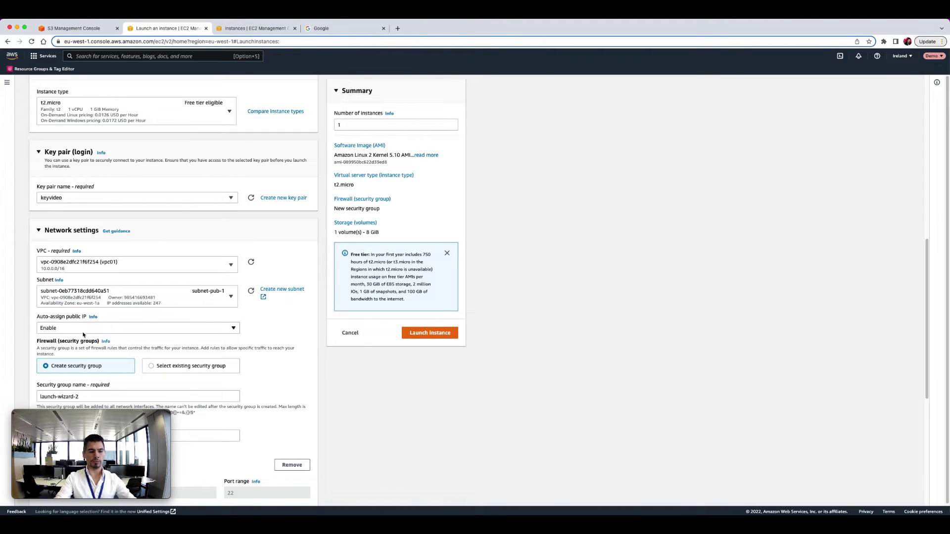
# Change the type of the new security group's first inbound rule to HTTP
pyautogui.scroll(-4, 34, 329)
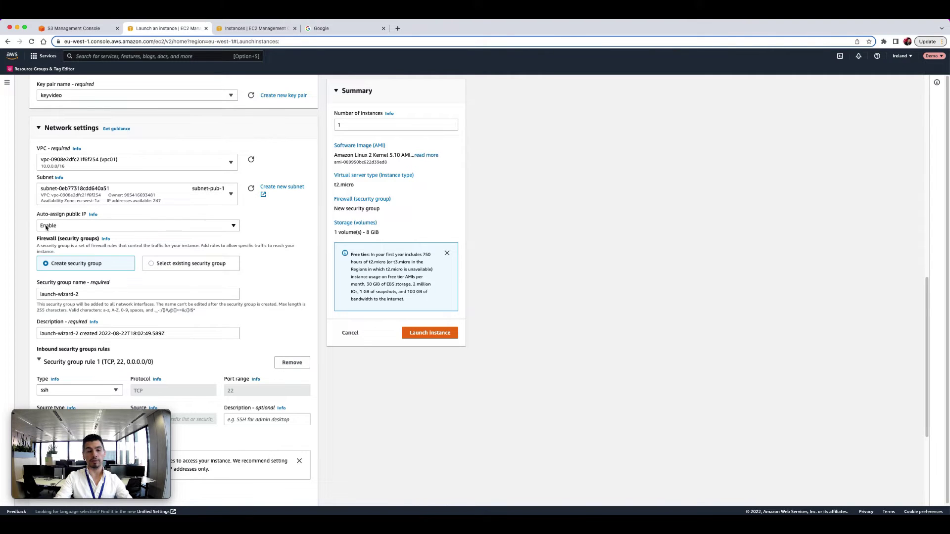
pyautogui.scroll(-3, 75, 233)
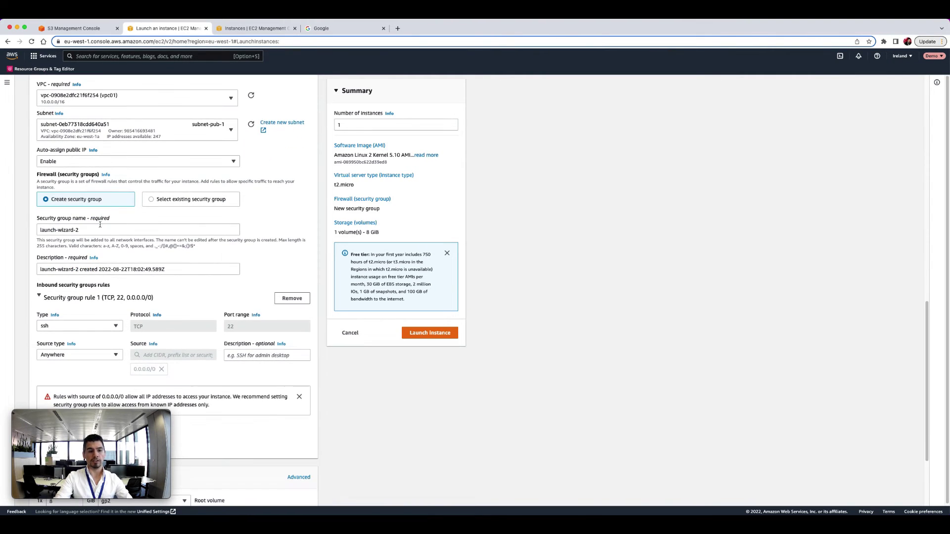
pyautogui.click(102, 326)
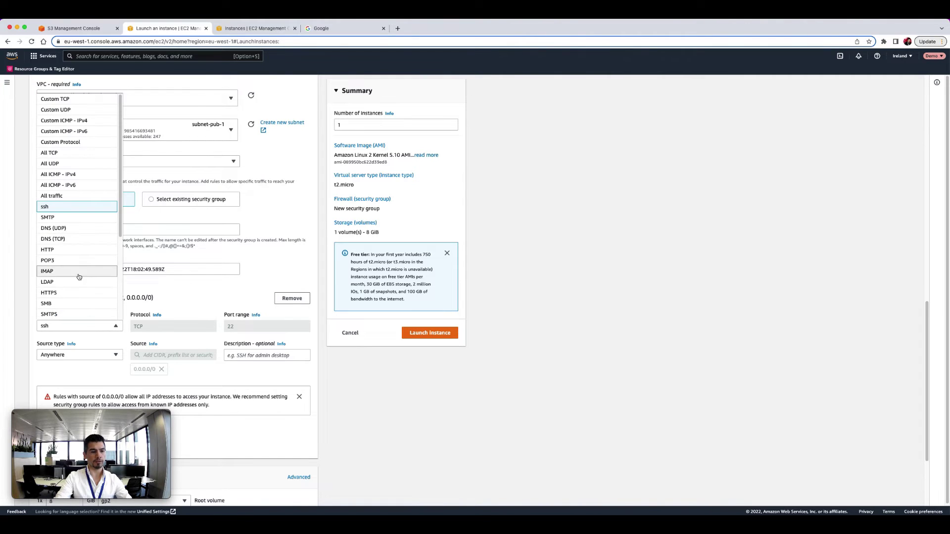
pyautogui.click(73, 255)
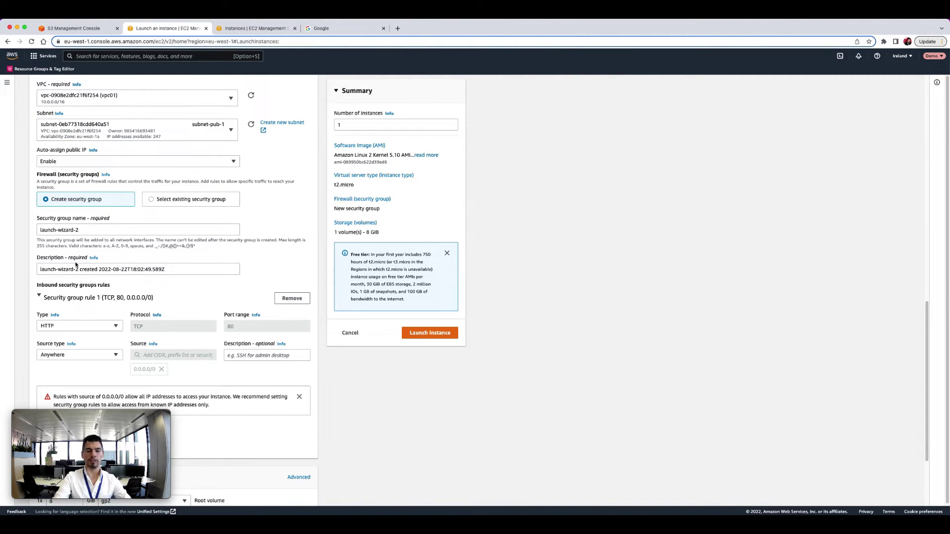
pyautogui.moveTo(112, 298); pyautogui.dragTo(124, 299)
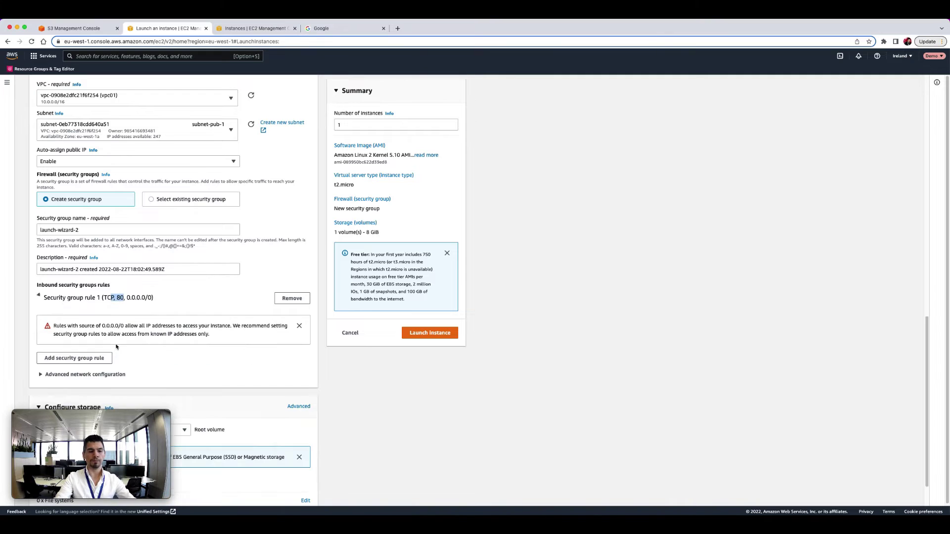
pyautogui.click(70, 300)
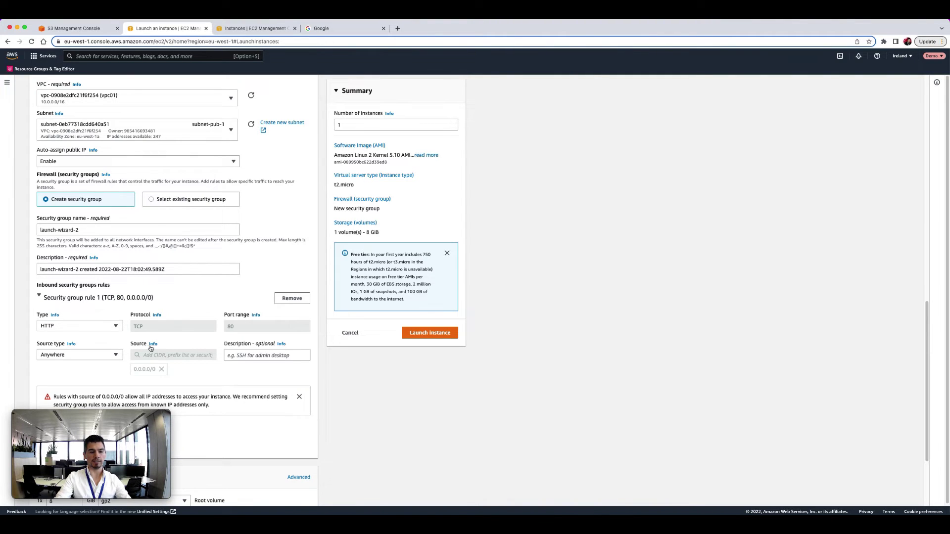
# Assign spain-videos-ec2-demo-role as the IAM instance profile in the advanced details
pyautogui.scroll(-5, 78, 327)
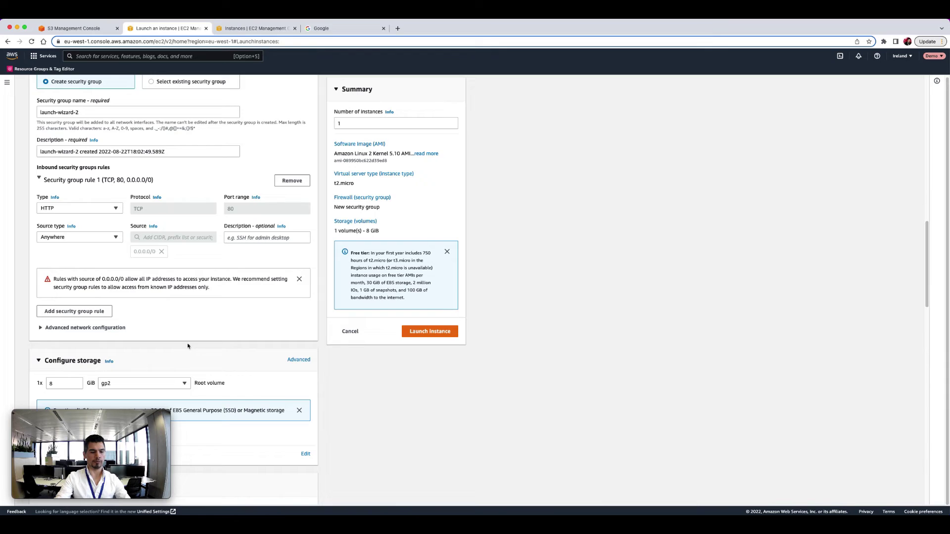
pyautogui.scroll(-8, 193, 343)
pyautogui.scroll(-3, 193, 342)
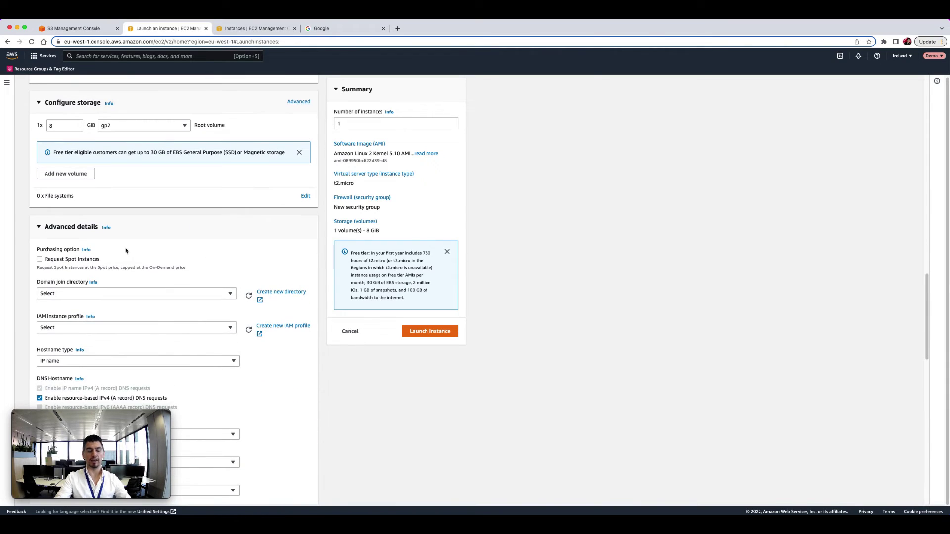
pyautogui.scroll(-1, 101, 249)
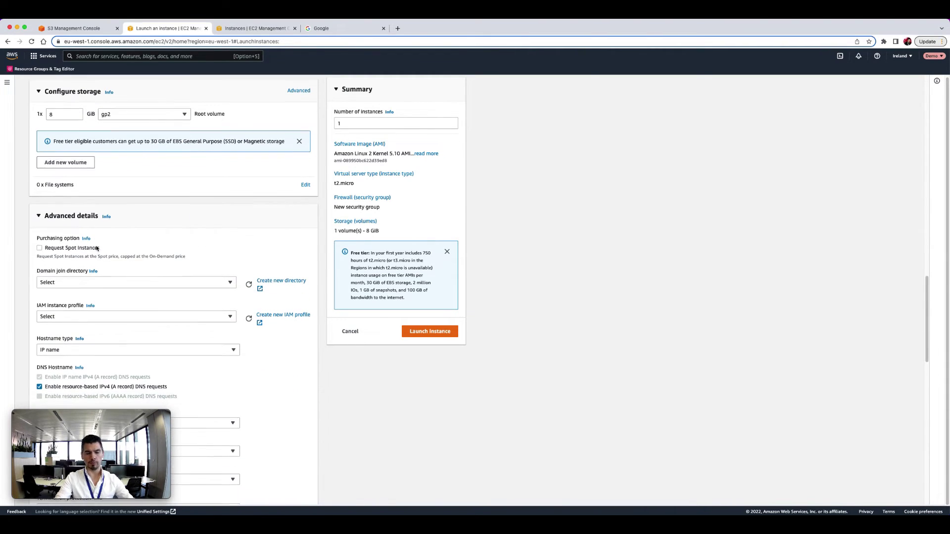
pyautogui.scroll(-1, 85, 274)
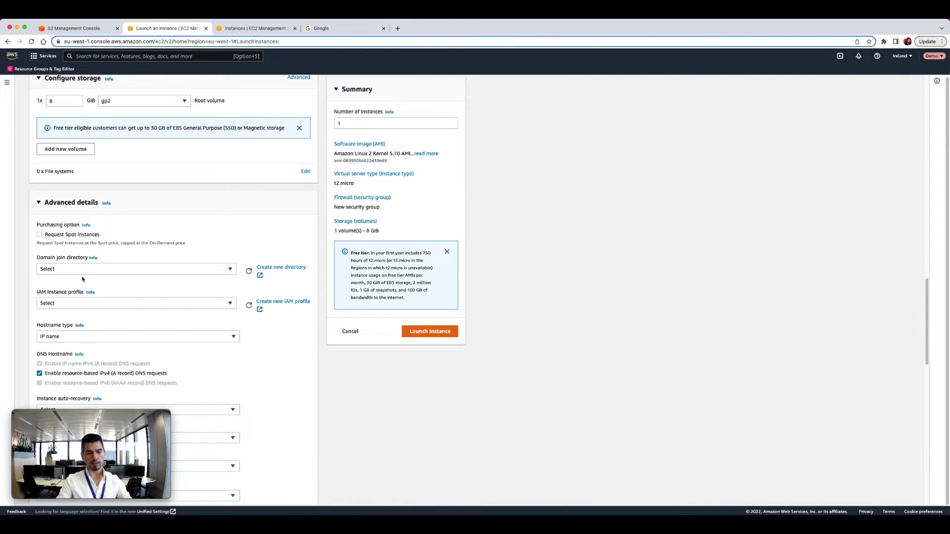
pyautogui.click(73, 304)
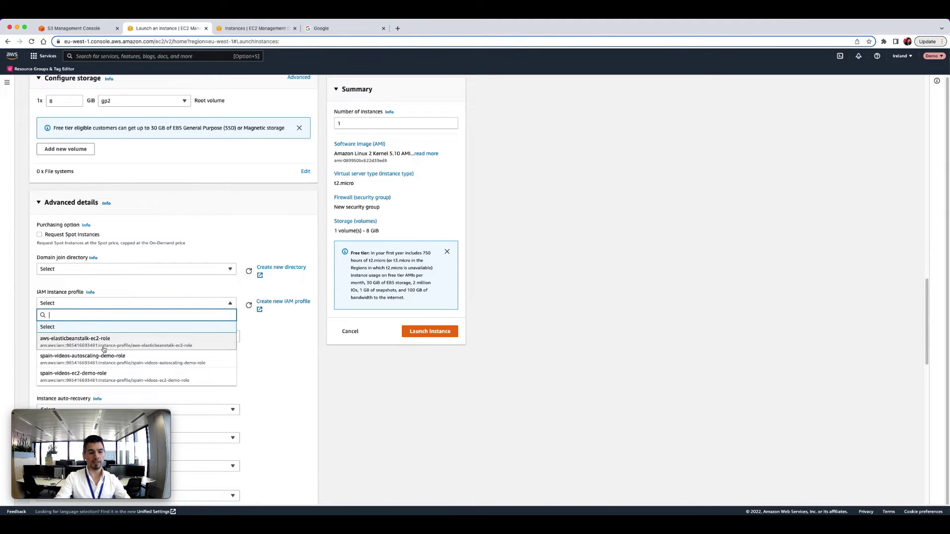
pyautogui.click(107, 379)
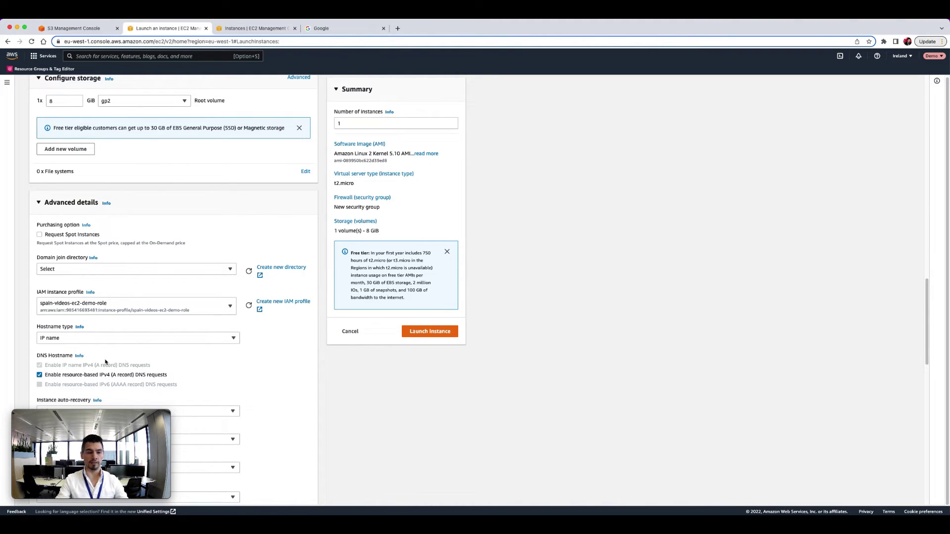
# Paste the scriptart1.sh bash script, which copies the Tomcat installers from S3 to /tmp and runs tomcat_install.sh, into the instance's user data
pyautogui.scroll(-10, 30, 325)
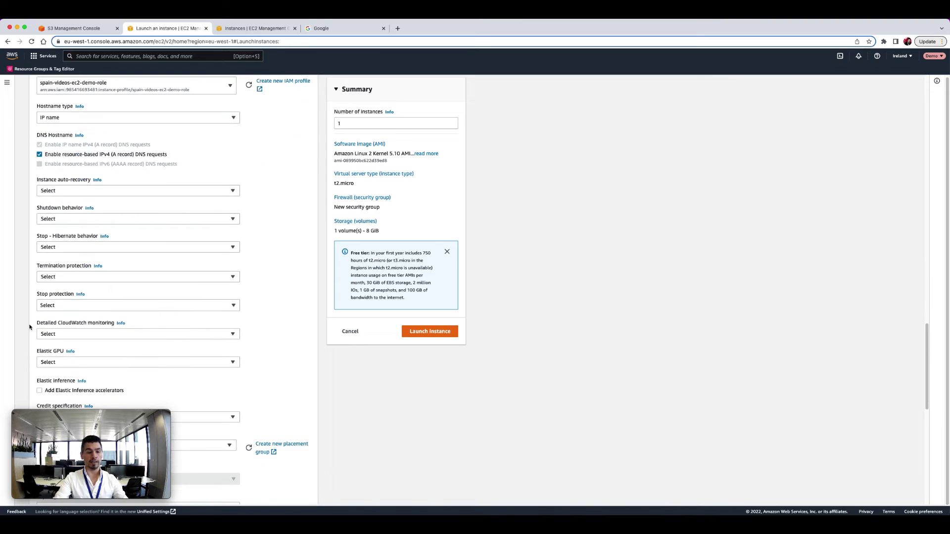
pyautogui.scroll(-8, 30, 326)
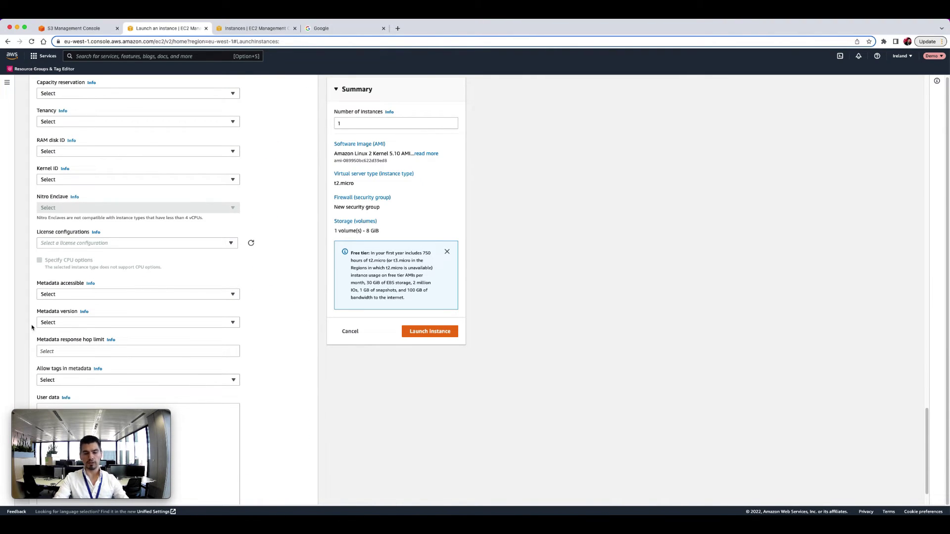
pyautogui.scroll(-1, 33, 324)
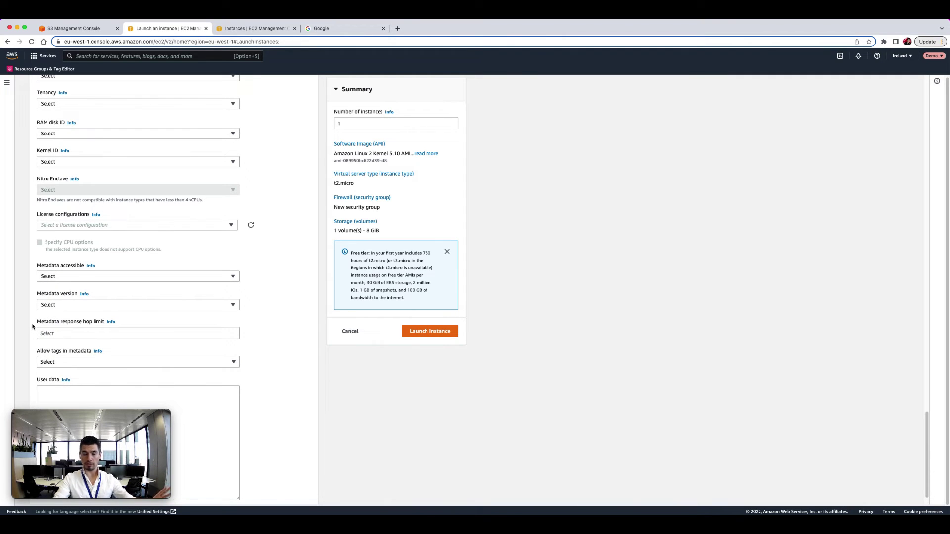
pyautogui.scroll(-1, 32, 328)
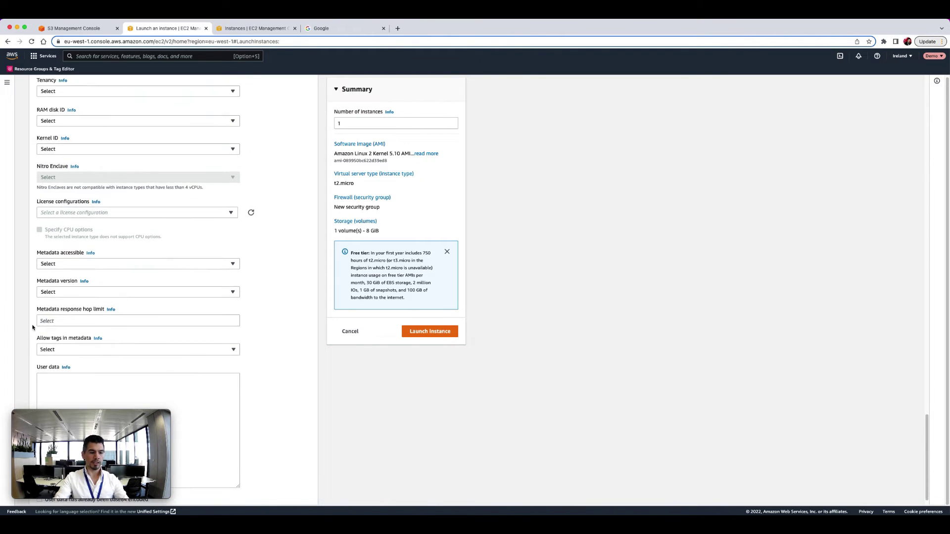
pyautogui.click(54, 367)
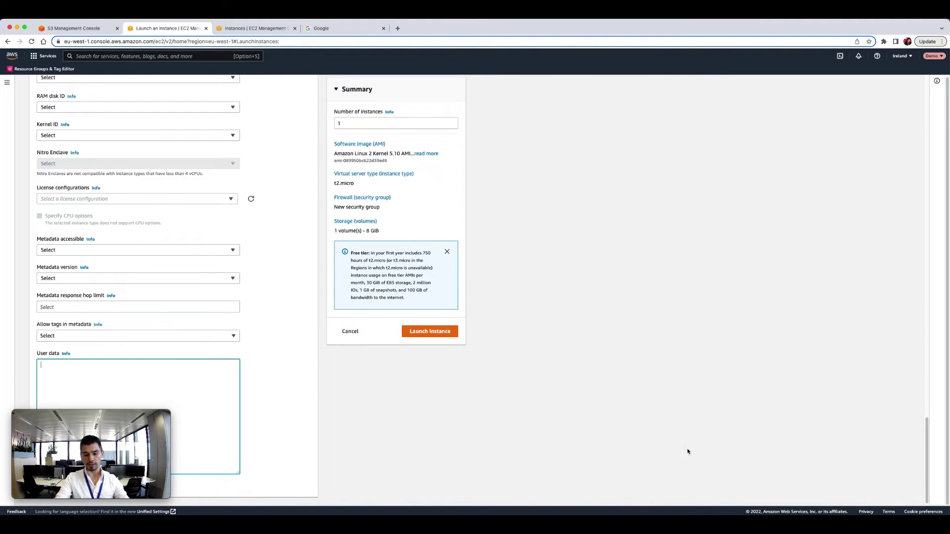
pyautogui.press('super+Tab')
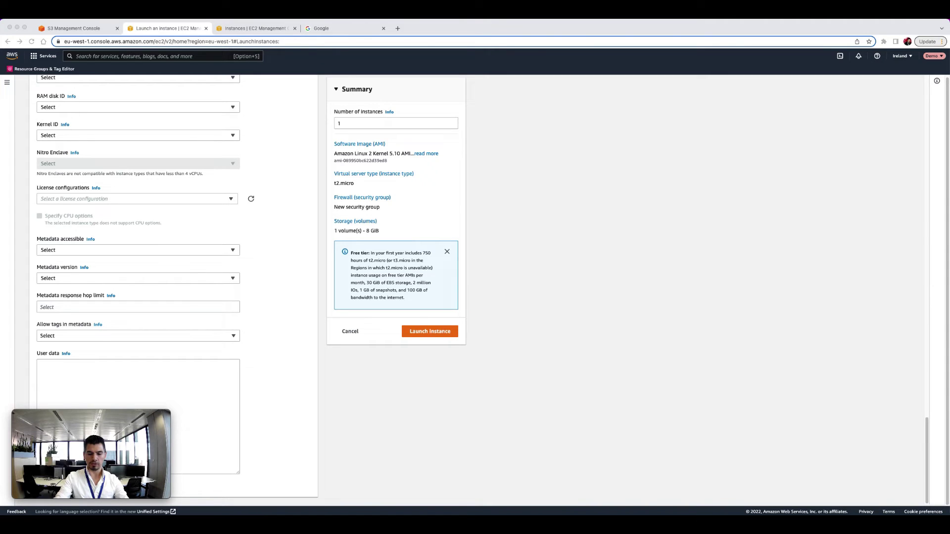
pyautogui.rightClick(165, 382)
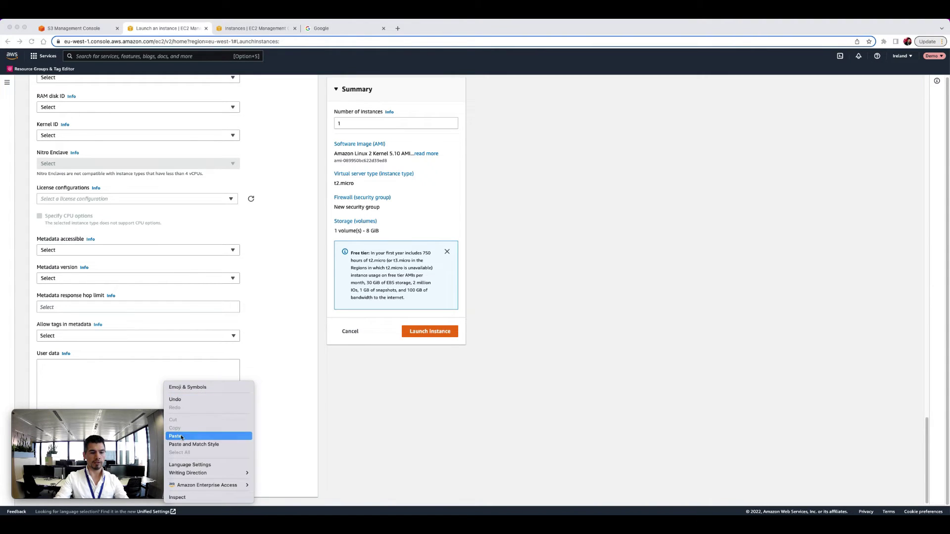
pyautogui.click(175, 437)
# Switch to the code editor and review the S3 copy, chmod 755 and tomcat_install.sh execution lines in scriptart1.sh
pyautogui.press('super+Tab')
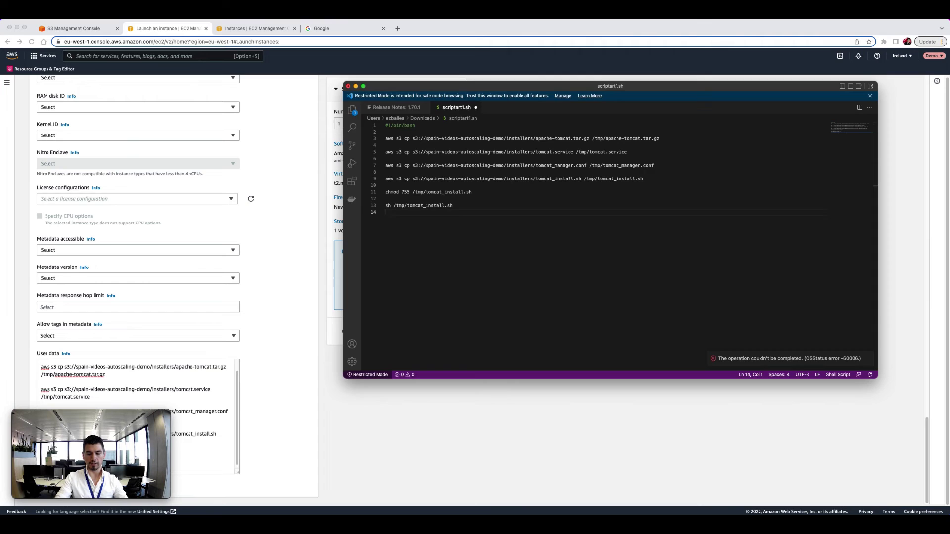
pyautogui.moveTo(394, 141); pyautogui.dragTo(641, 140)
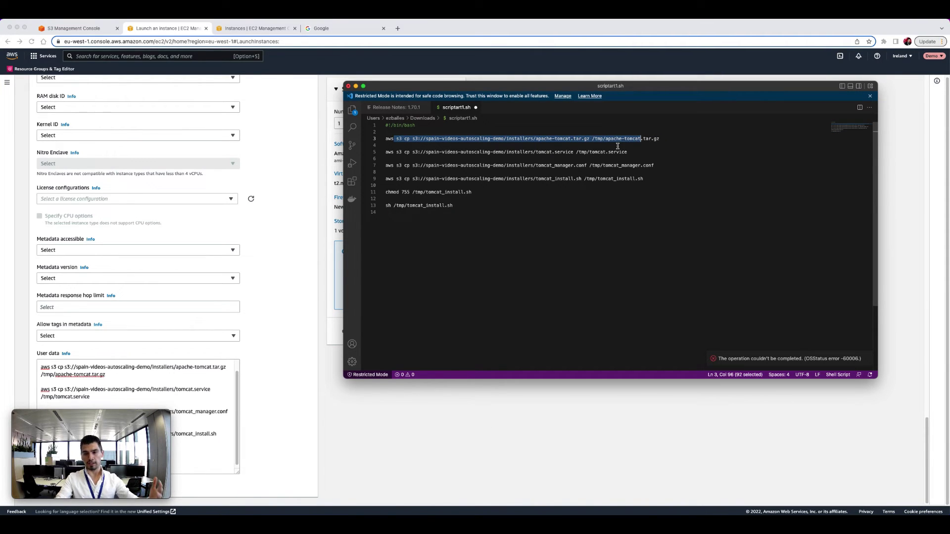
pyautogui.moveTo(580, 153); pyautogui.dragTo(492, 179)
pyautogui.moveTo(404, 193)
pyautogui.mouseDown()
pyautogui.moveTo(418, 193)
pyautogui.moveTo(414, 208)
pyautogui.mouseUp()
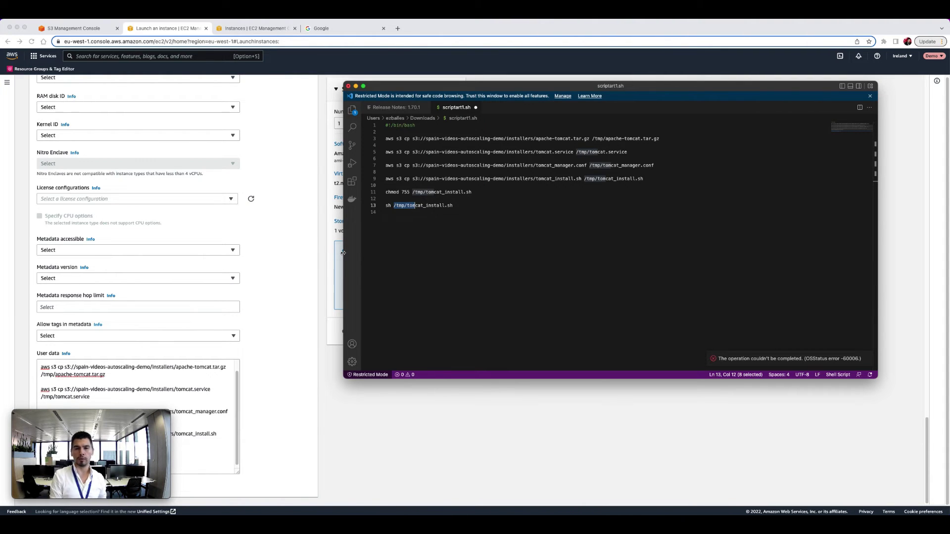
# Return to the EC2 launch form in the browser and launch the instance with the pasted user data
pyautogui.click(303, 270)
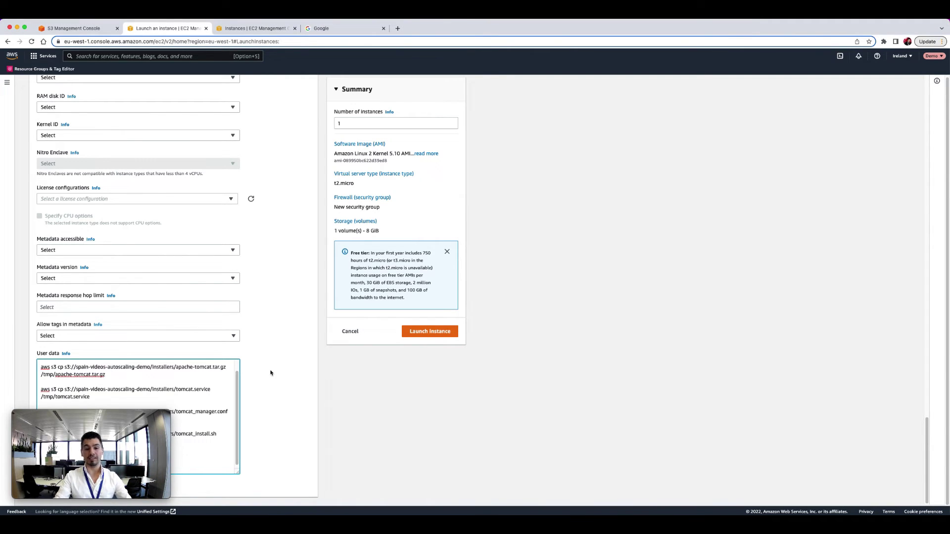
pyautogui.click(419, 339)
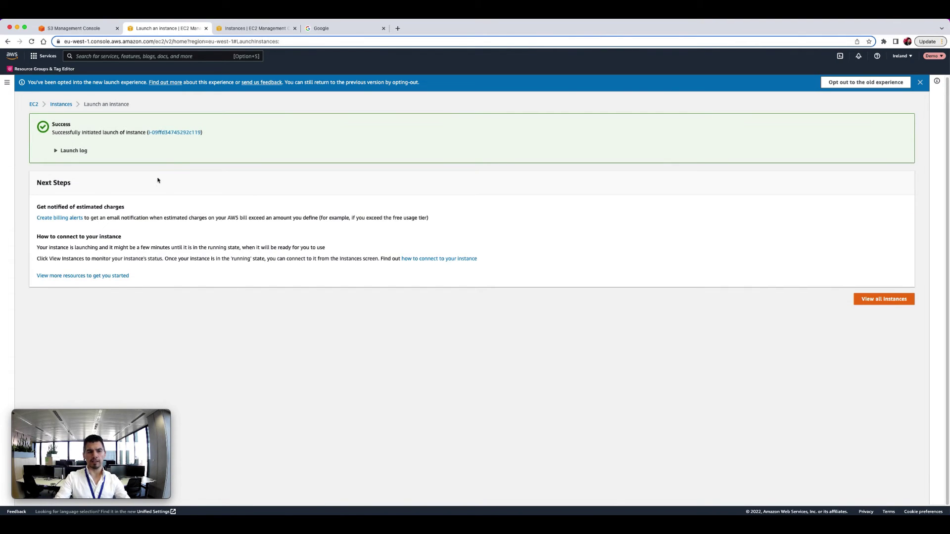
# Open the newly launched instance tomcat101 in the instances list and copy its public IPv4 address
pyautogui.click(169, 134)
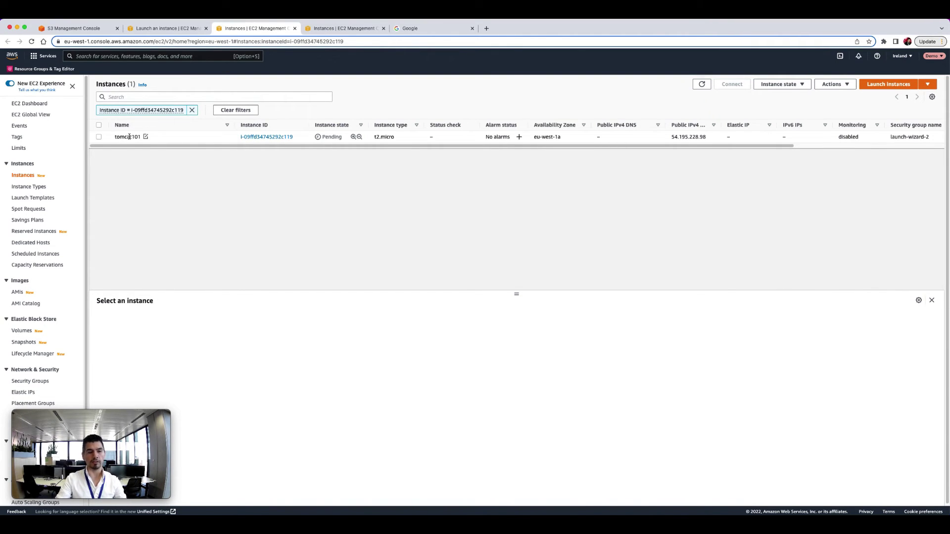
pyautogui.click(127, 138)
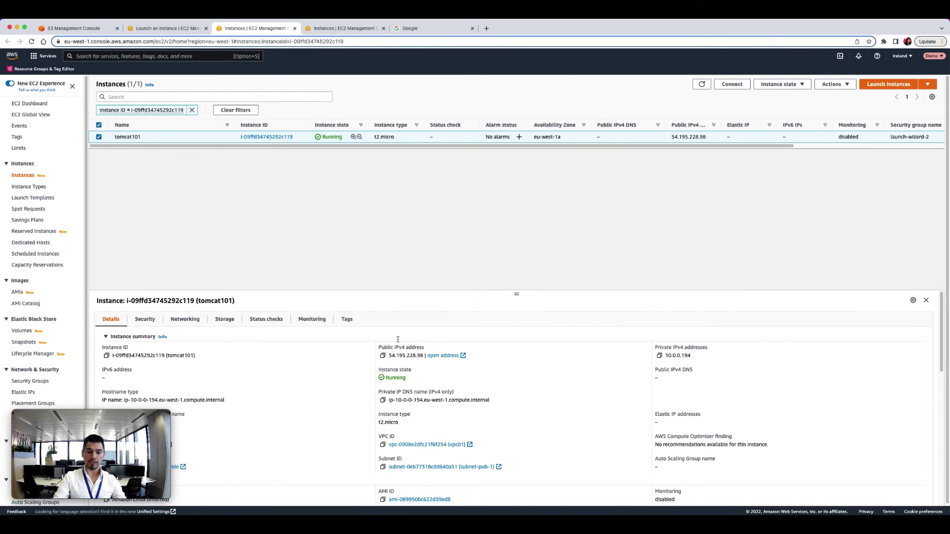
pyautogui.moveTo(380, 348); pyautogui.dragTo(424, 352)
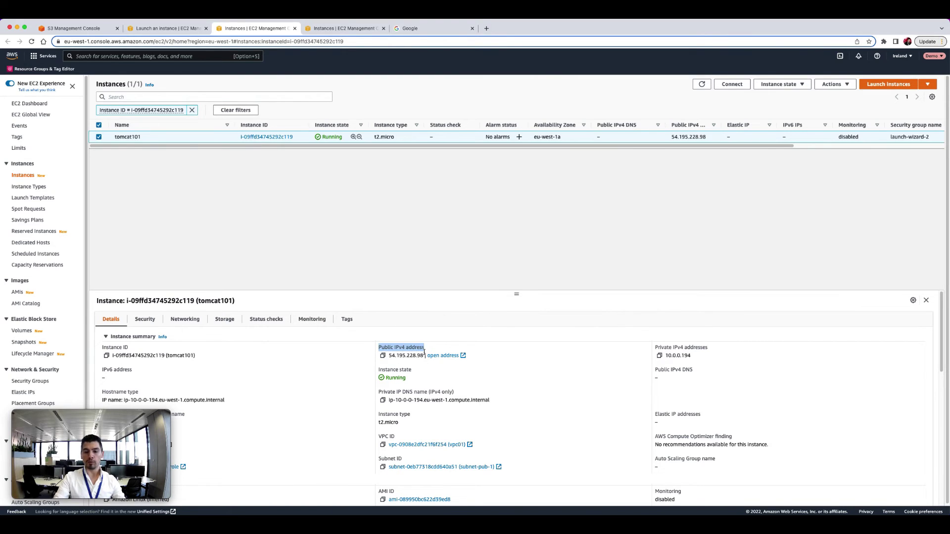
pyautogui.click(383, 356)
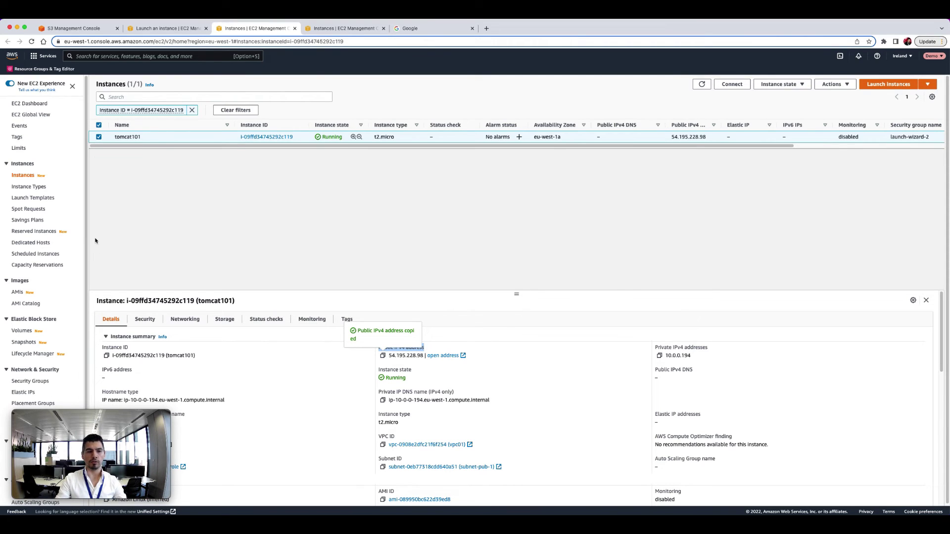
# Open autoscaling-demo-launch-template from Launch Templates in a new browser tab and review its AMI ID, instance type and key pair name
pyautogui.rightClick(29, 198)
pyautogui.click(30, 203)
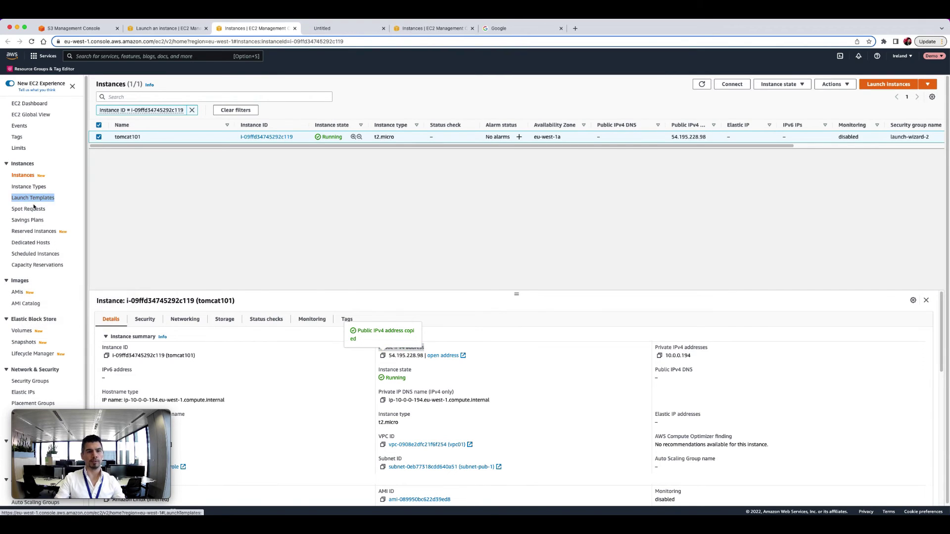
pyautogui.click(357, 31)
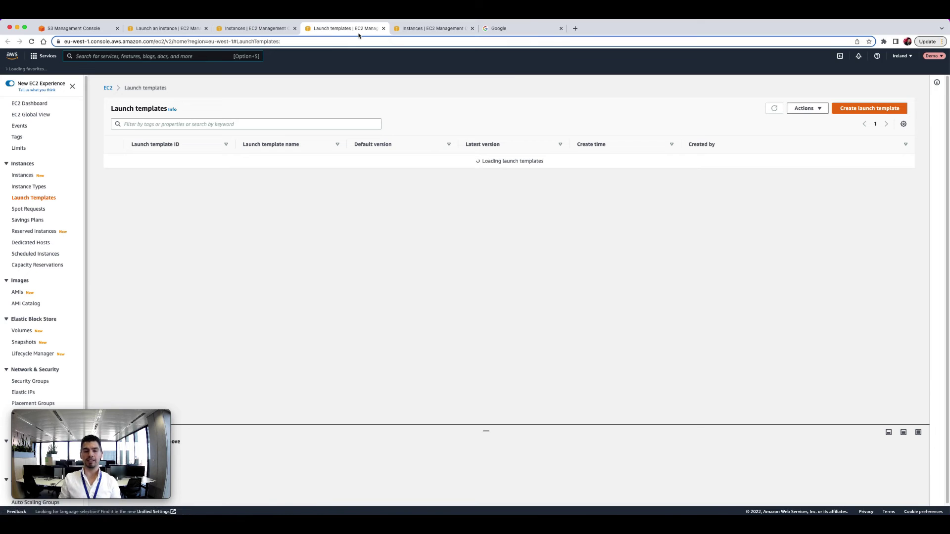
pyautogui.moveTo(153, 165); pyautogui.dragTo(159, 167)
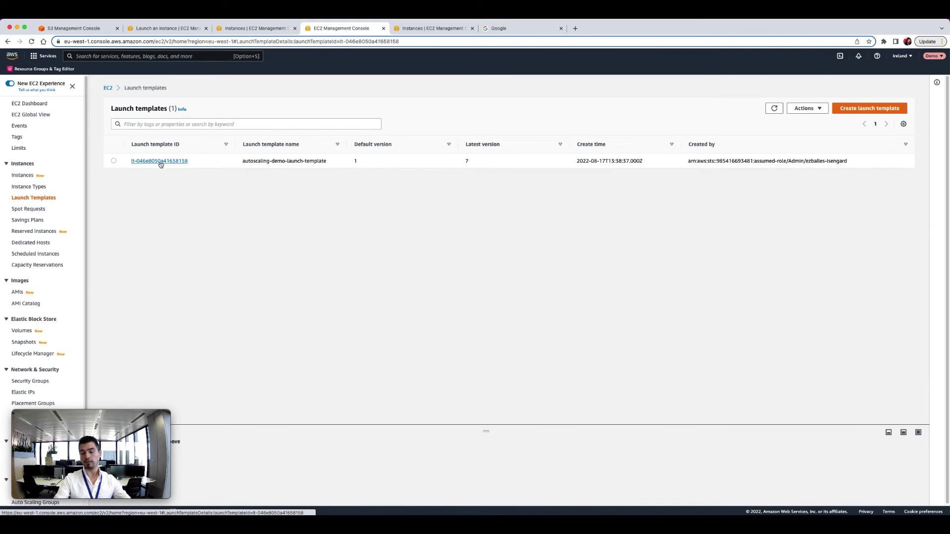
pyautogui.click(160, 162)
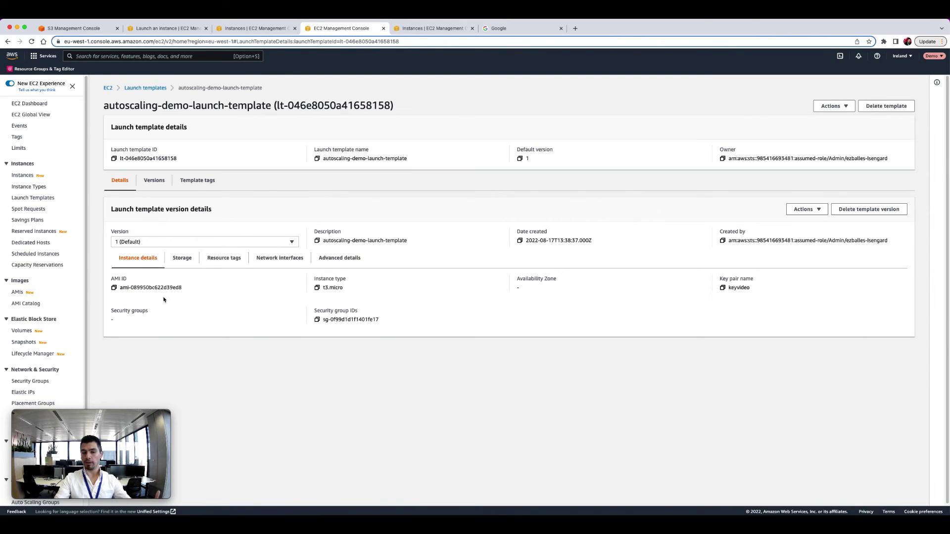
pyautogui.moveTo(125, 287); pyautogui.dragTo(159, 287)
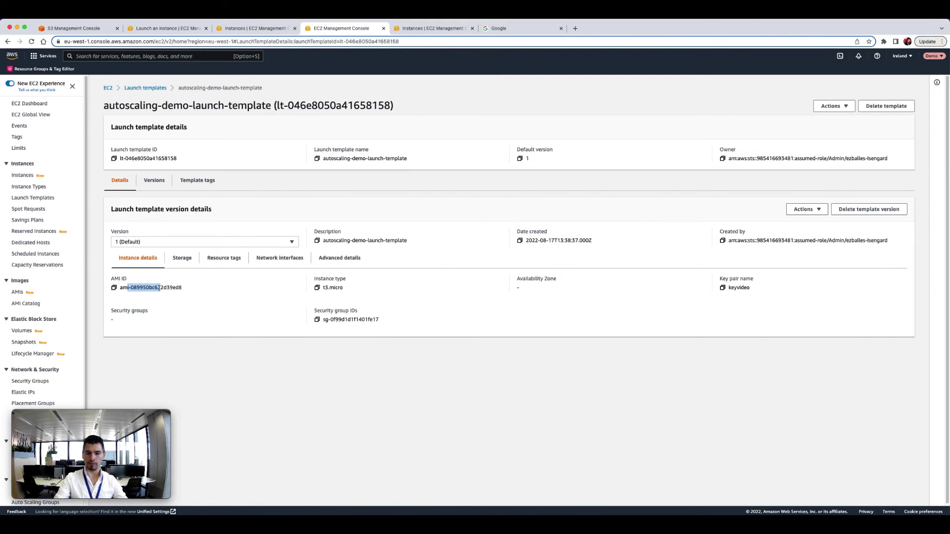
pyautogui.click(339, 289)
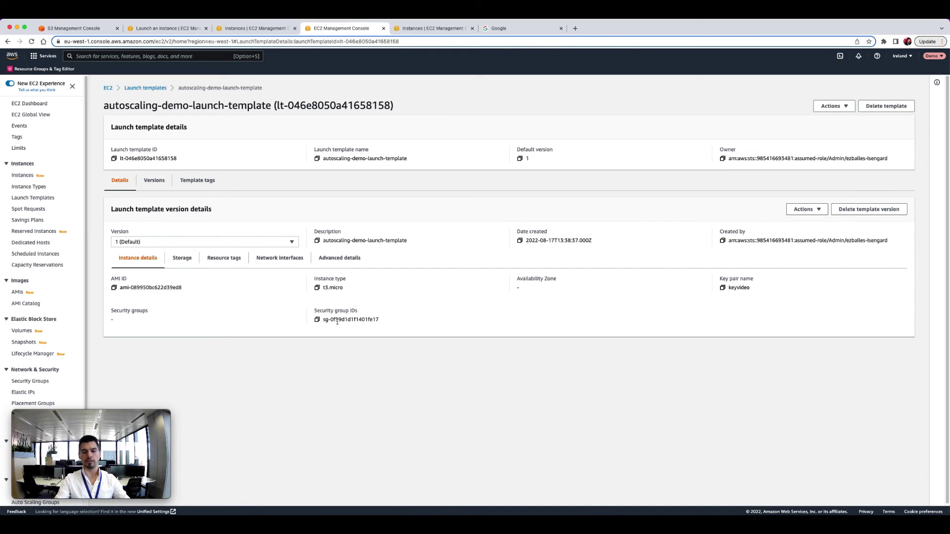
pyautogui.moveTo(744, 287); pyautogui.dragTo(757, 290)
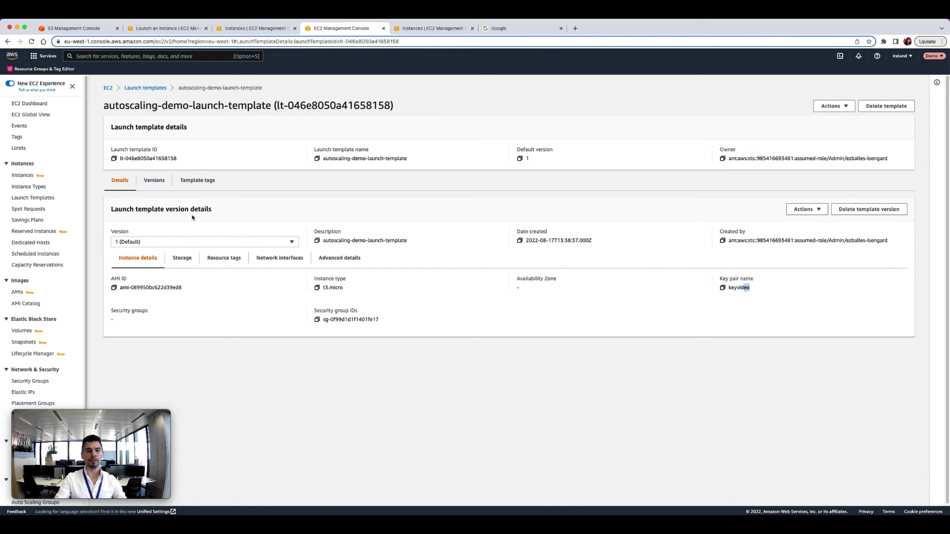
# Open version 7 of autoscaling-demo-launch-template for modification as a new template version
pyautogui.click(149, 181)
pyautogui.click(114, 268)
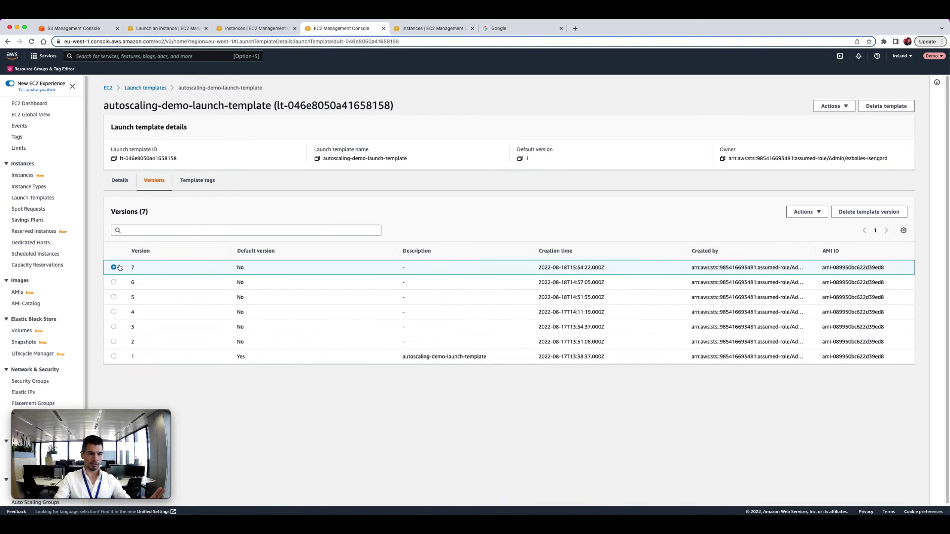
pyautogui.click(803, 212)
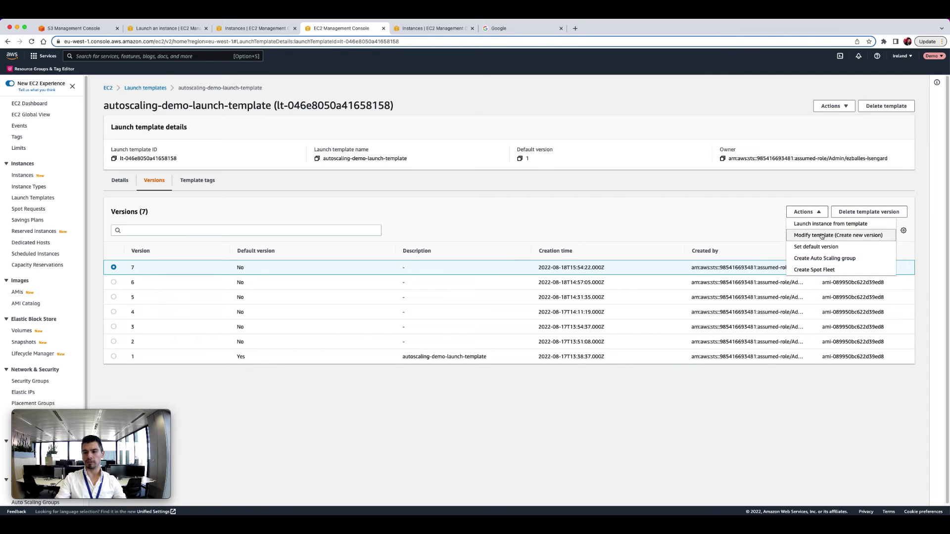
pyautogui.click(821, 237)
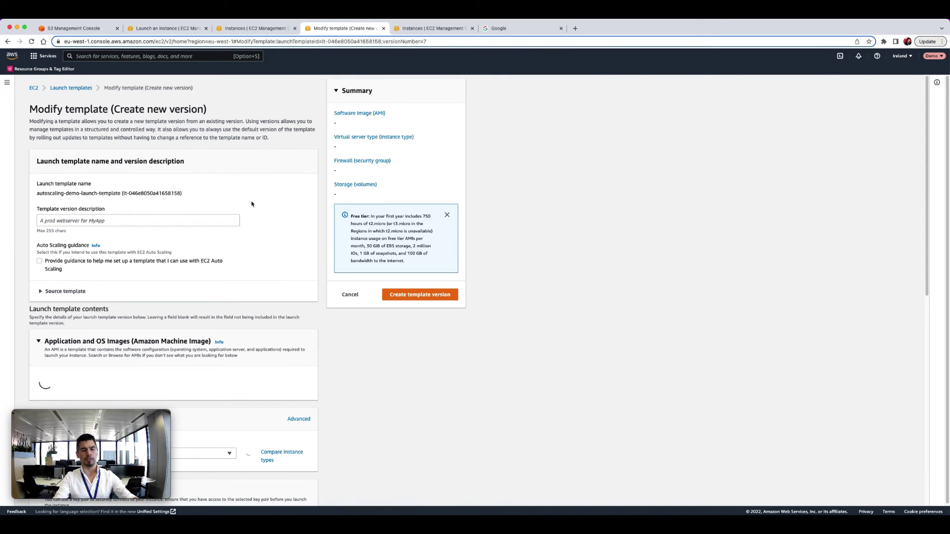
# Review the version's AMI, key pair, security group, IAM instance profile and user data script, and cancel without creating a new version
pyautogui.scroll(-1, 253, 196)
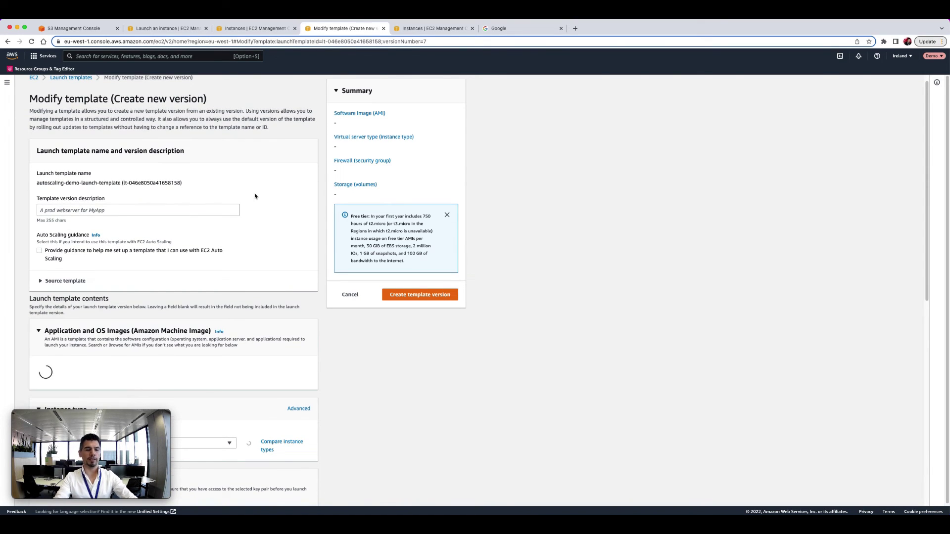
pyautogui.scroll(-5, 254, 190)
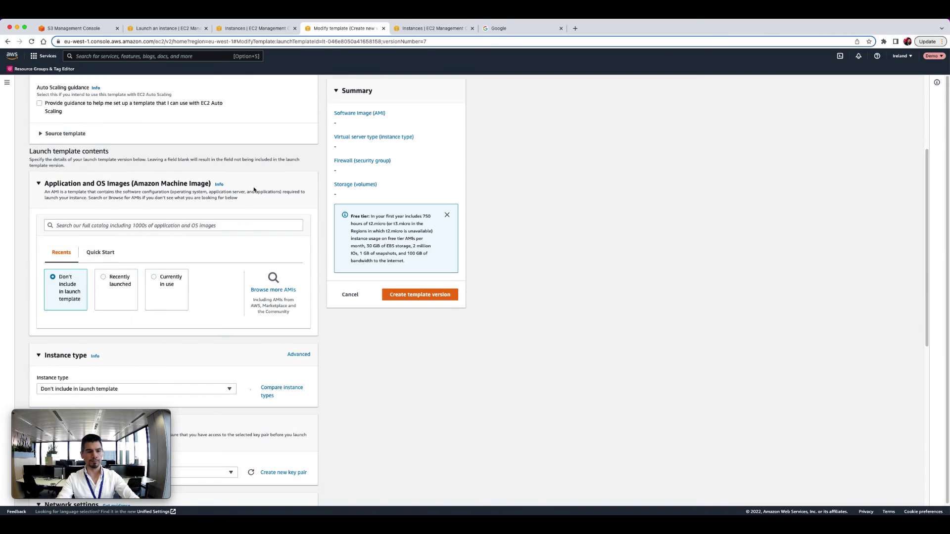
pyautogui.scroll(-10, 254, 191)
pyautogui.scroll(-3, 254, 191)
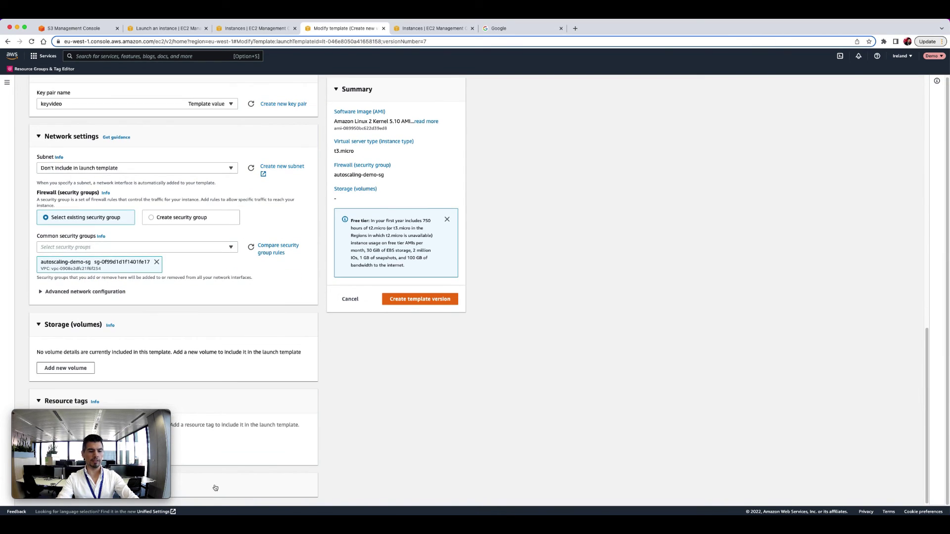
pyautogui.scroll(-8, 213, 287)
pyautogui.scroll(-1, 208, 270)
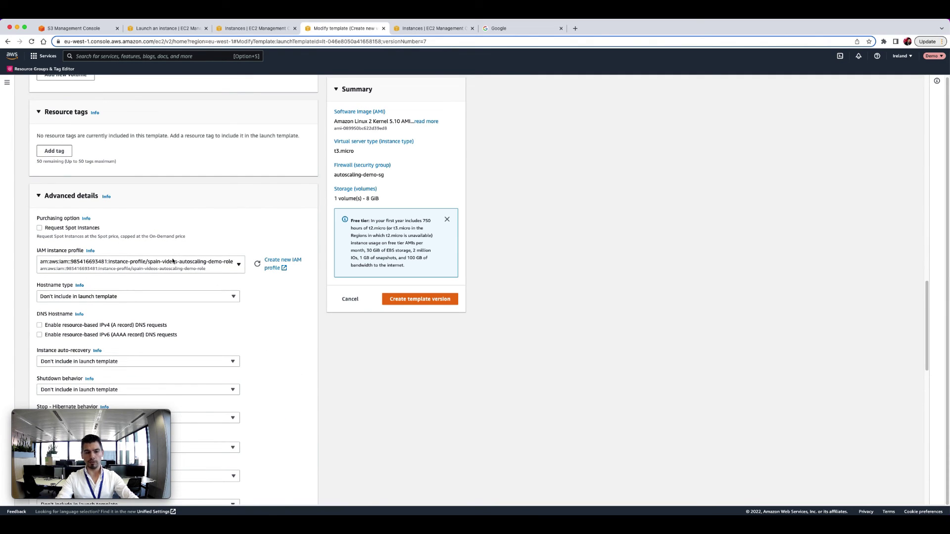
pyautogui.scroll(-12, 178, 270)
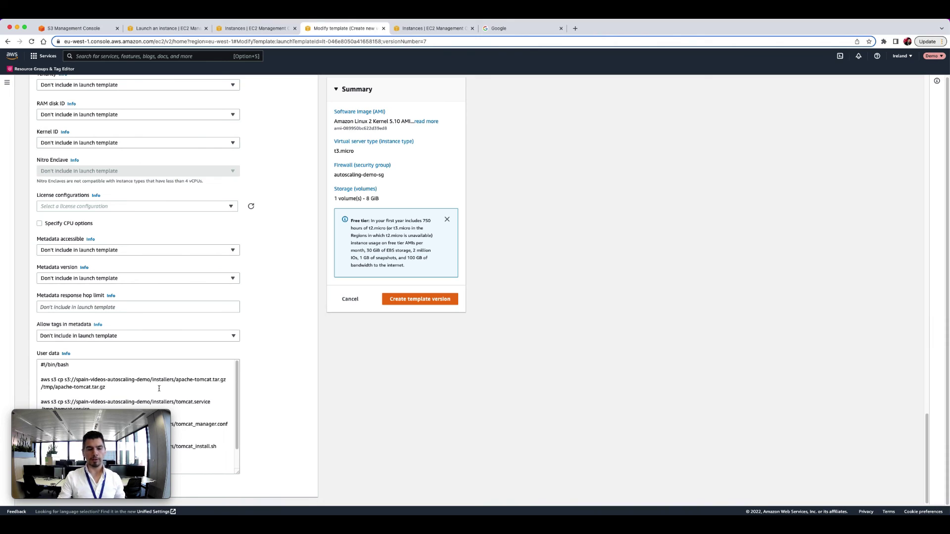
pyautogui.click(348, 299)
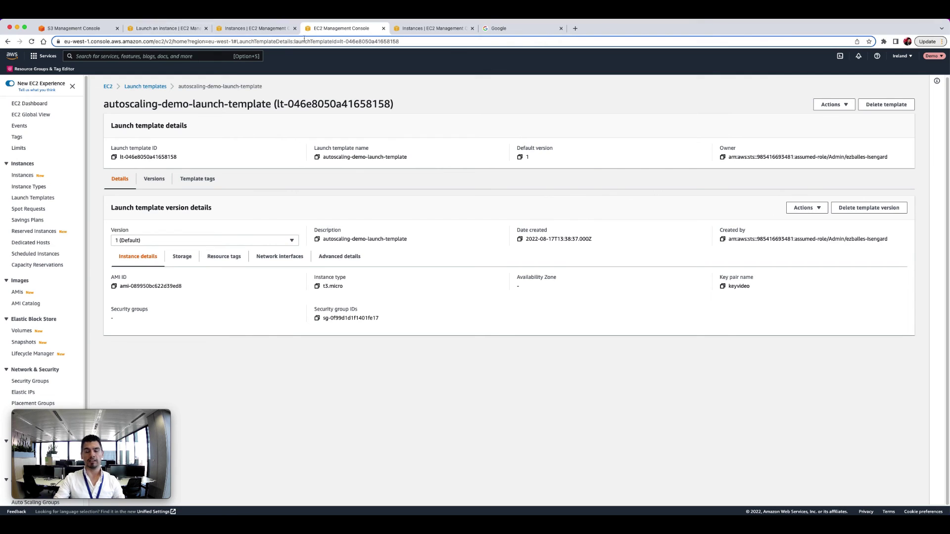
pyautogui.click(502, 30)
pyautogui.click(112, 41)
pyautogui.write('http')
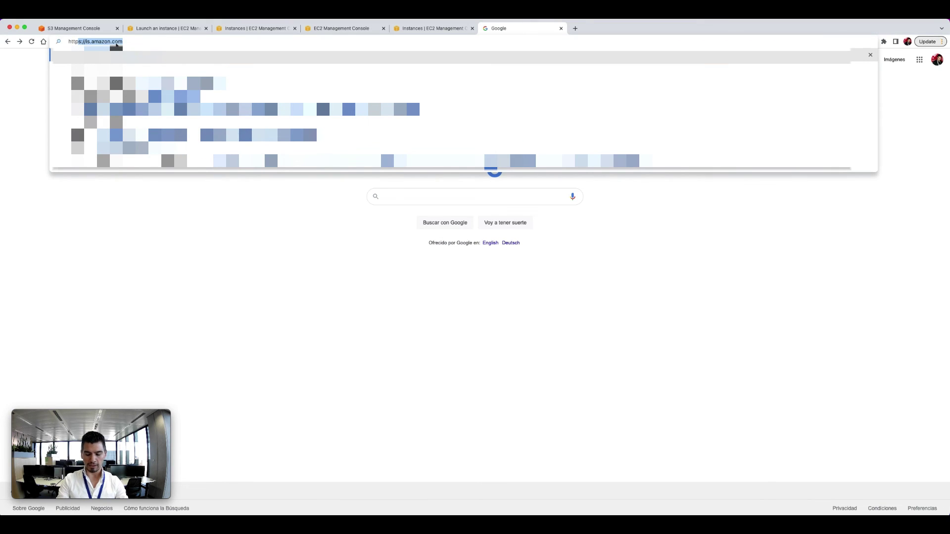
pyautogui.write('://')
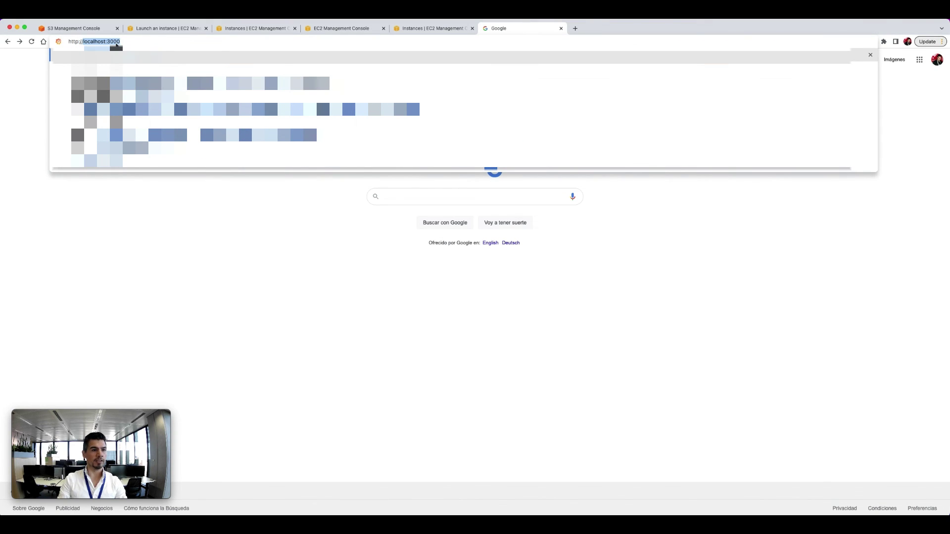
pyautogui.press('super+v')
pyautogui.press('Return')
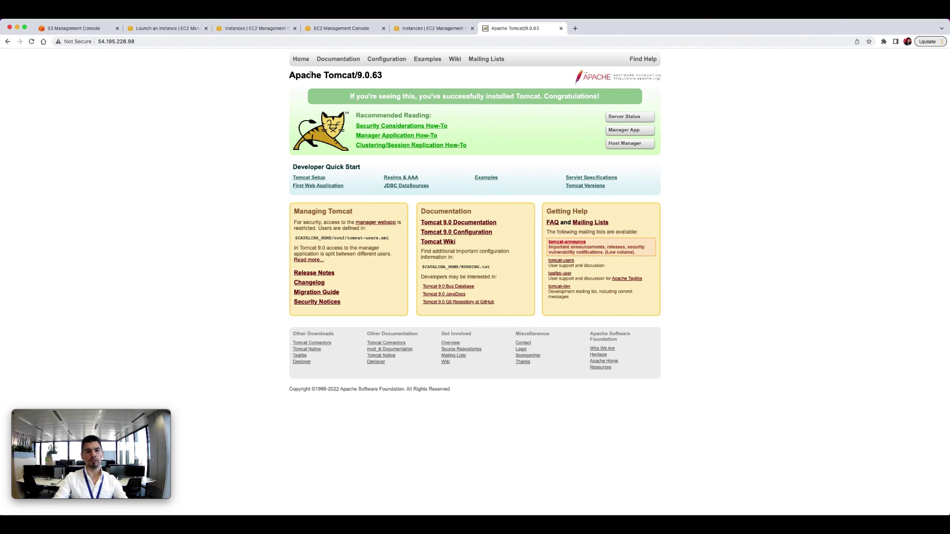
pyautogui.moveTo(292, 76); pyautogui.dragTo(384, 83)
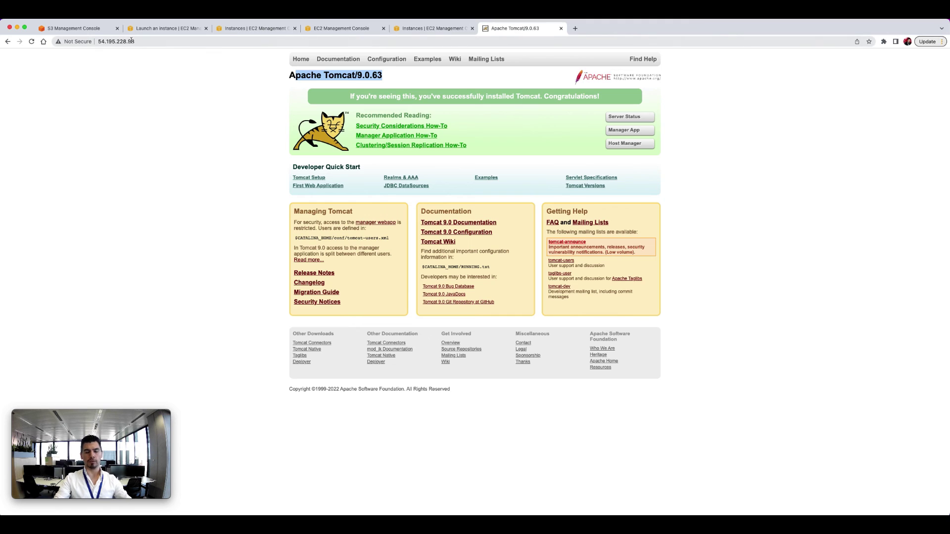